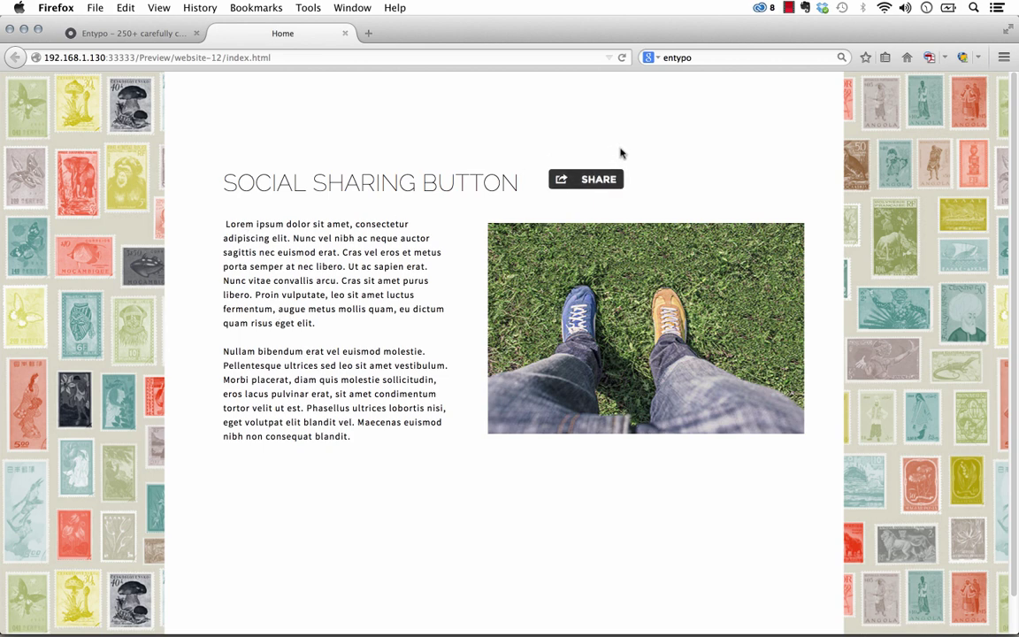
Test the Pinterest share icon in the Firefox preview, opening and then closing the Pin it window
left_click(592, 182)
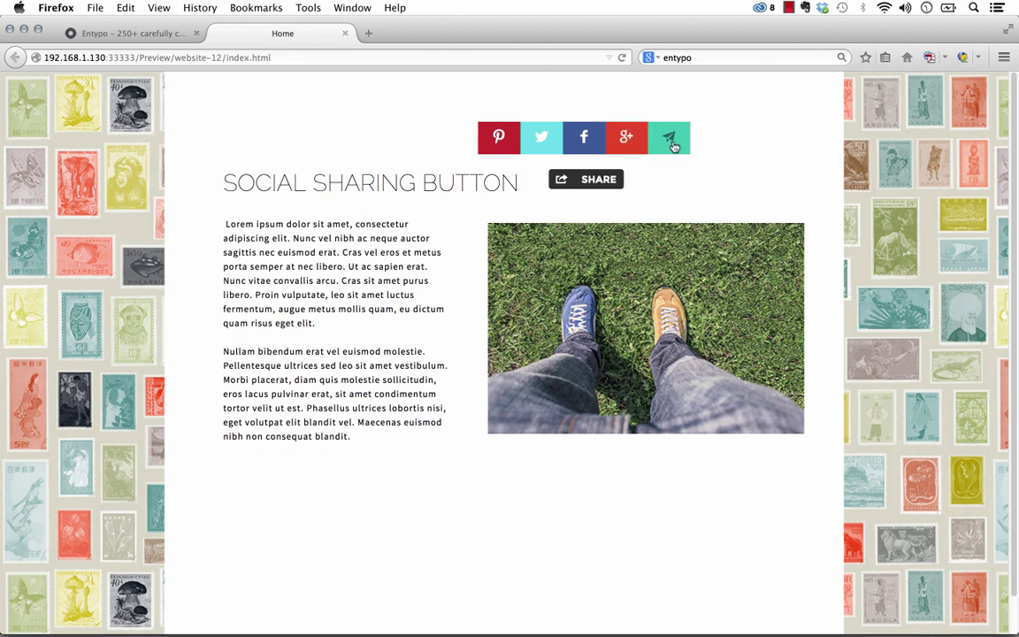
left_click(501, 145)
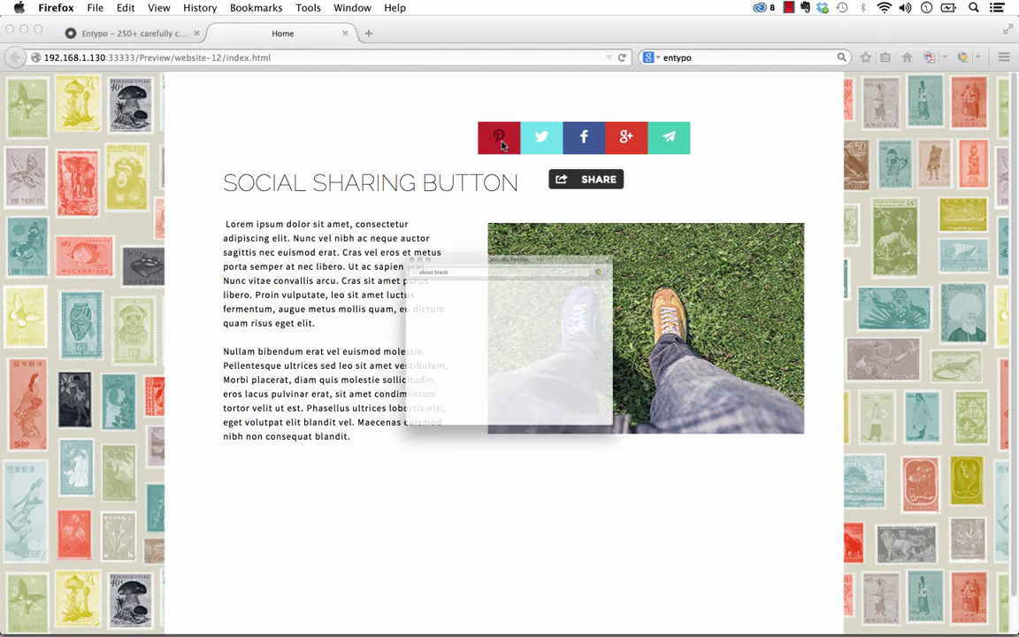
left_click_drag(501, 206, 437, 211)
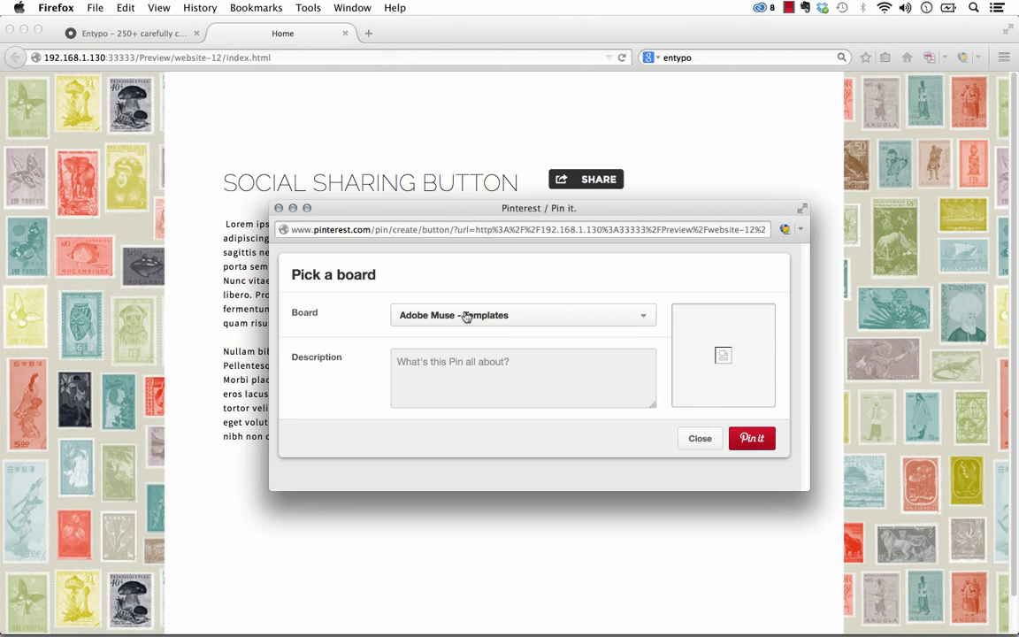
left_click(279, 208)
Test the Twitter share icon, selecting the prefilled page link in the tweet before closing the window
left_click(587, 193)
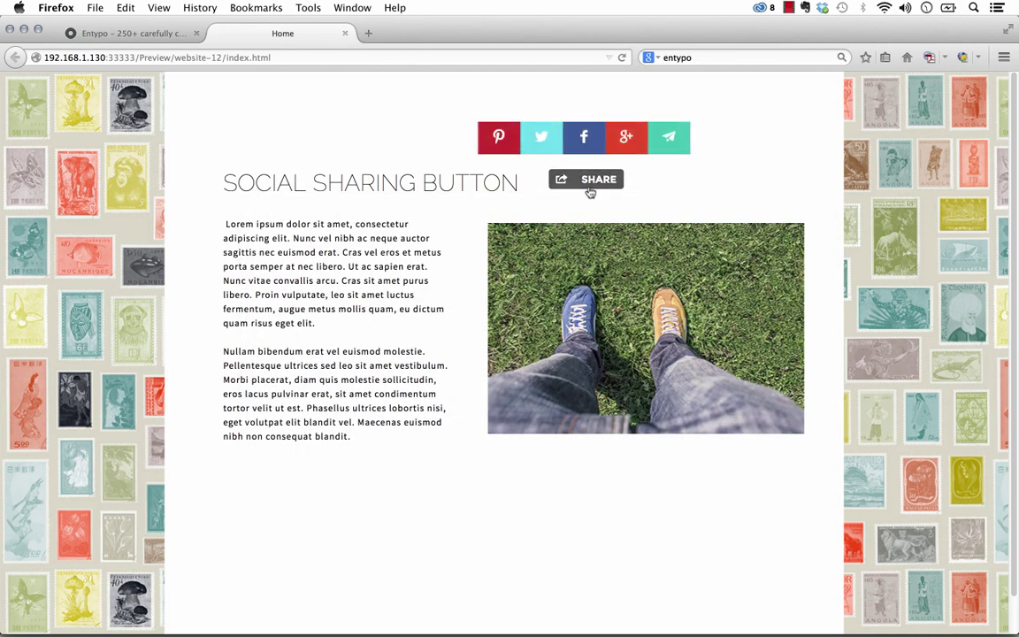
left_click(539, 151)
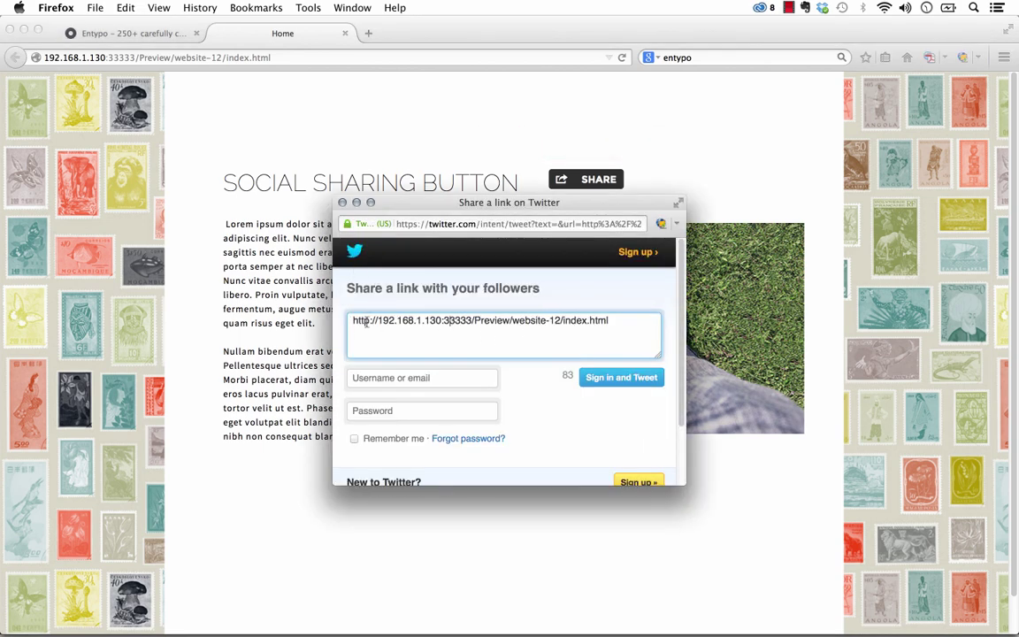
left_click_drag(353, 321, 605, 318)
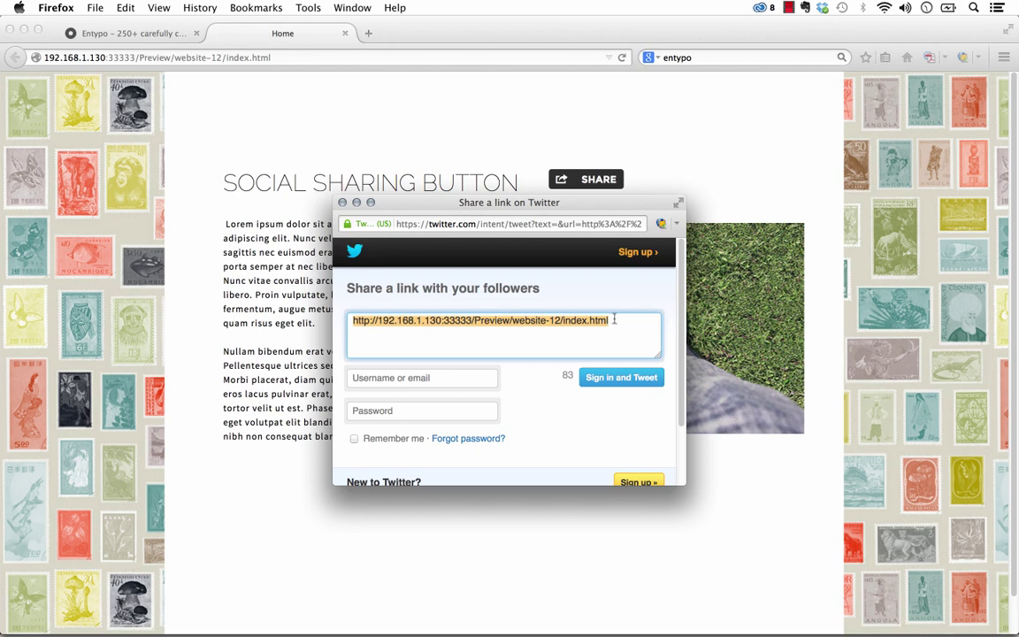
left_click(621, 323)
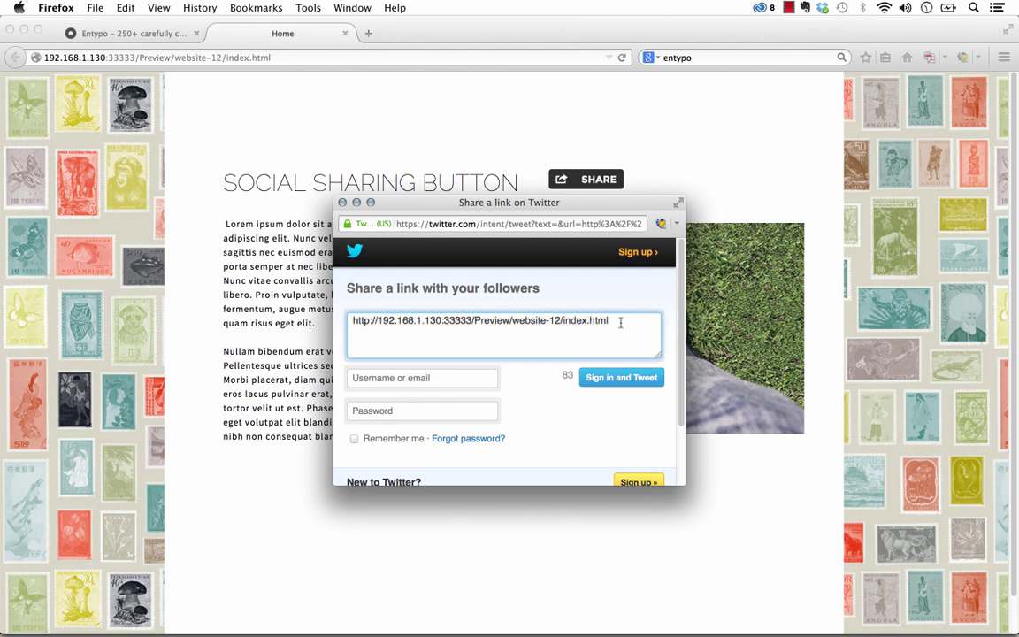
left_click_drag(621, 323, 324, 303)
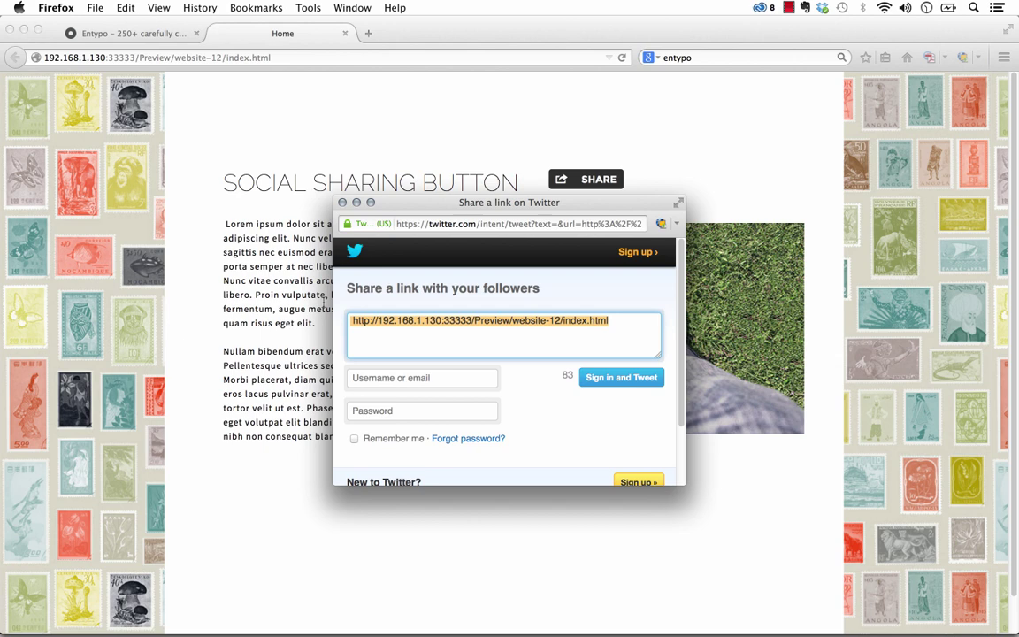
left_click(343, 203)
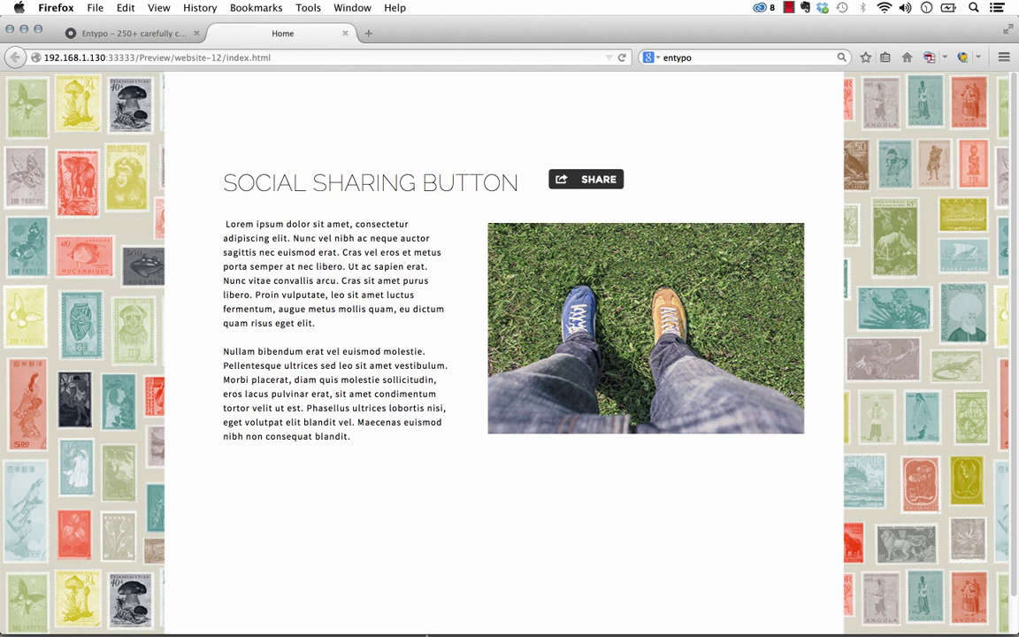
Delete the old SHARE widget in the Muse design view
left_click(418, 605)
left_click(555, 213)
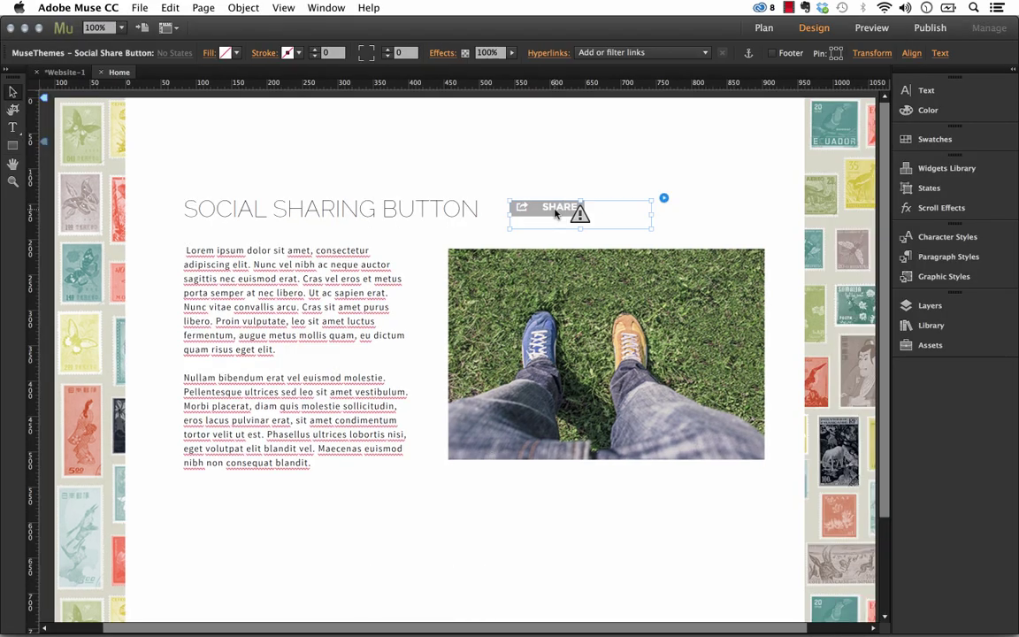
key("Delete")
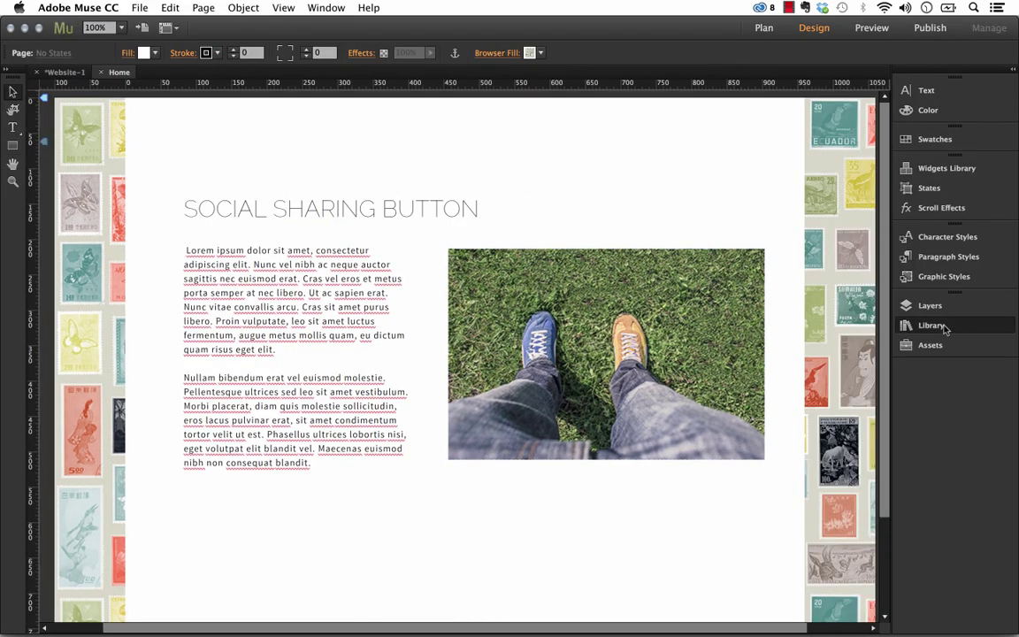
Place the 026 Social Sharing Button from the Library above the heading at top left
left_click(932, 325)
scroll(683, 445, "down", 10)
scroll(708, 495, "down", 5)
left_click(756, 595)
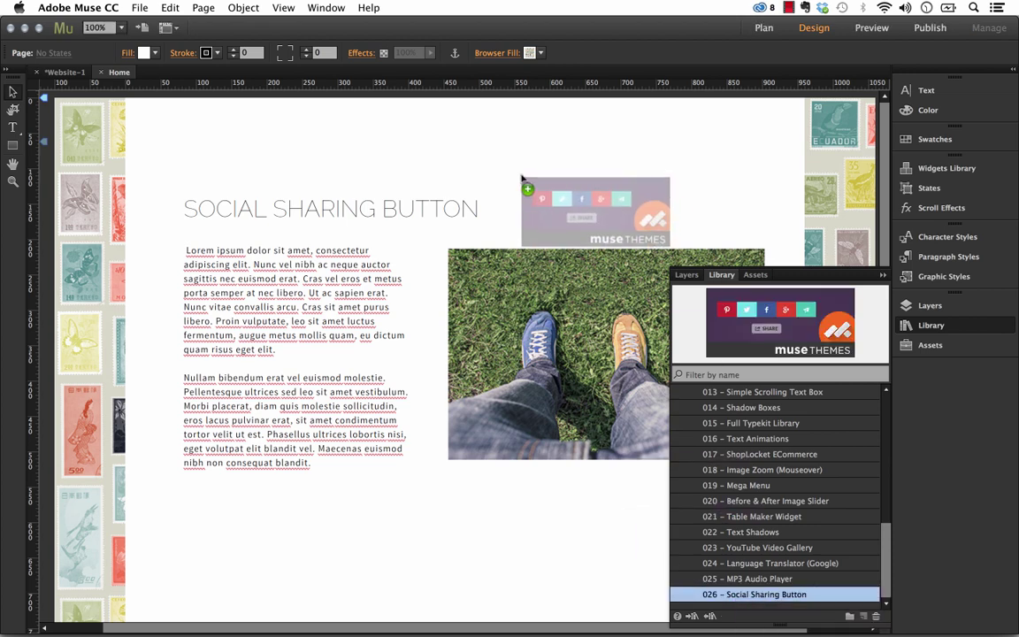
left_click_drag(747, 600, 523, 199)
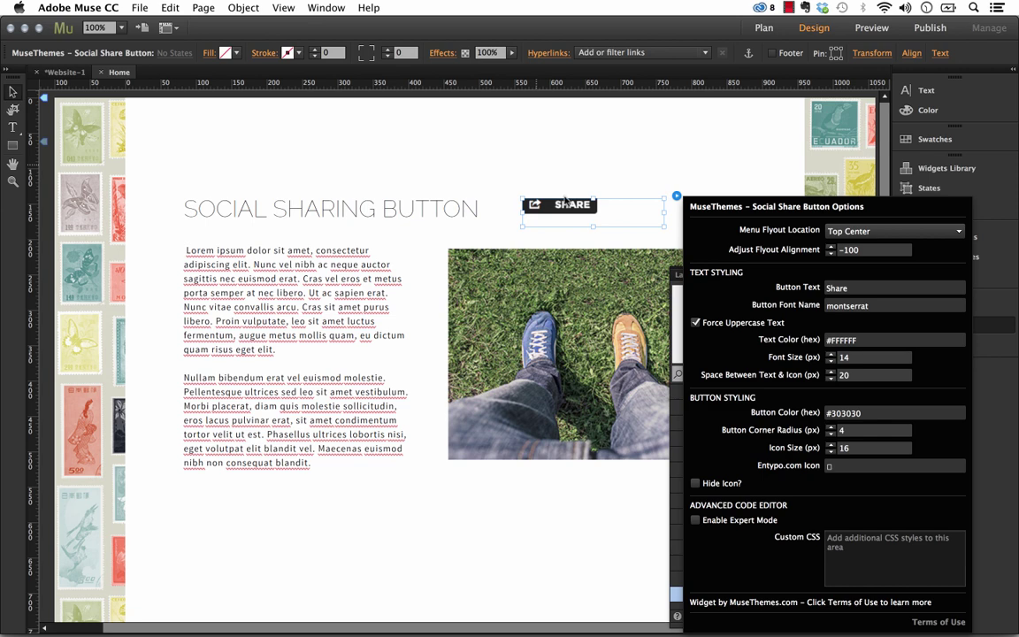
left_click(510, 181)
left_click(778, 241)
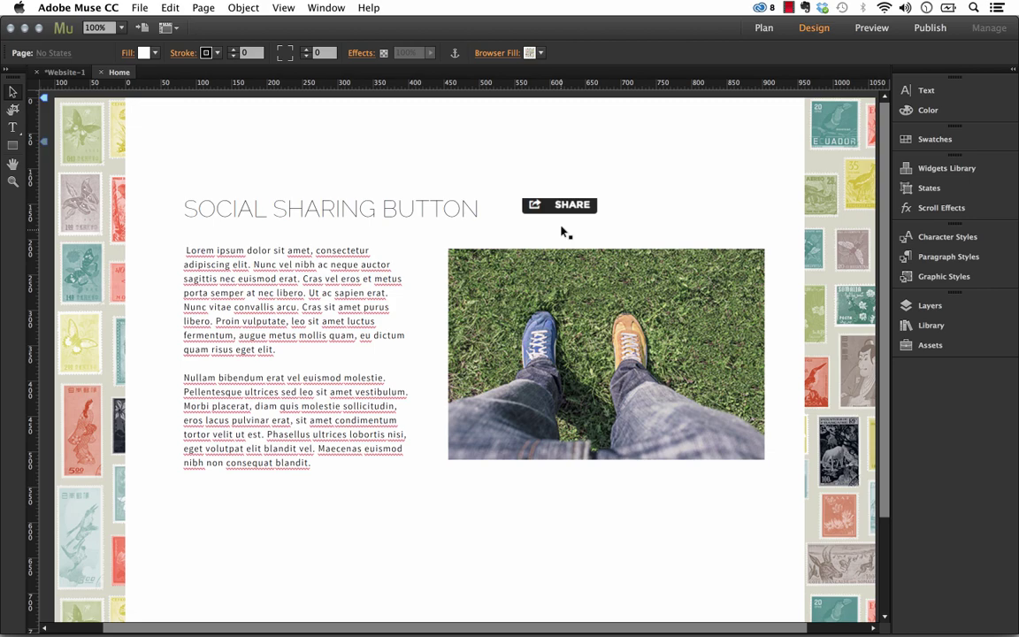
left_click_drag(572, 210, 253, 158)
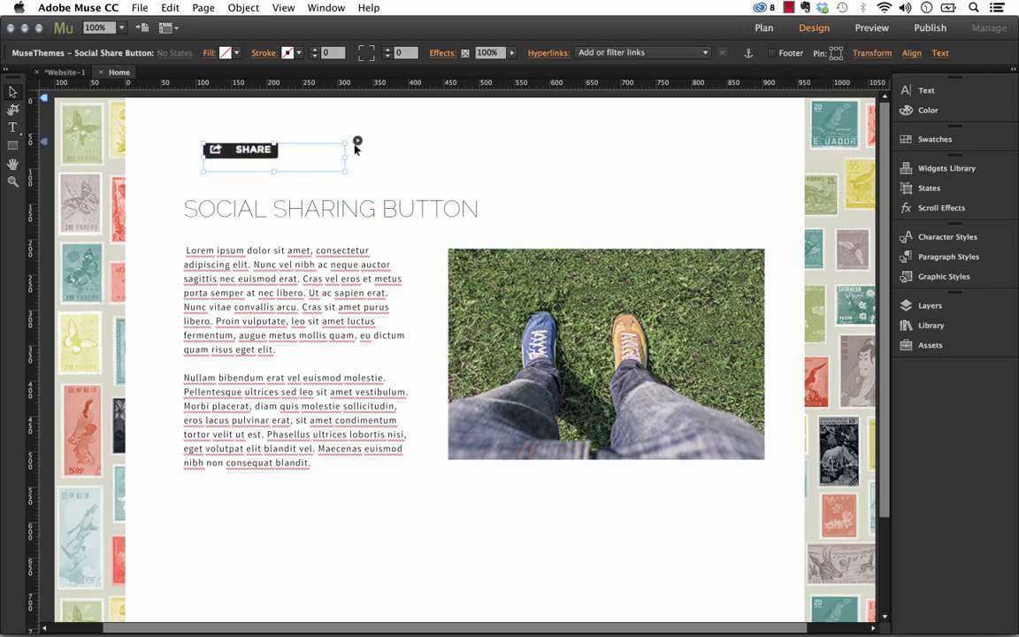
left_click(357, 140)
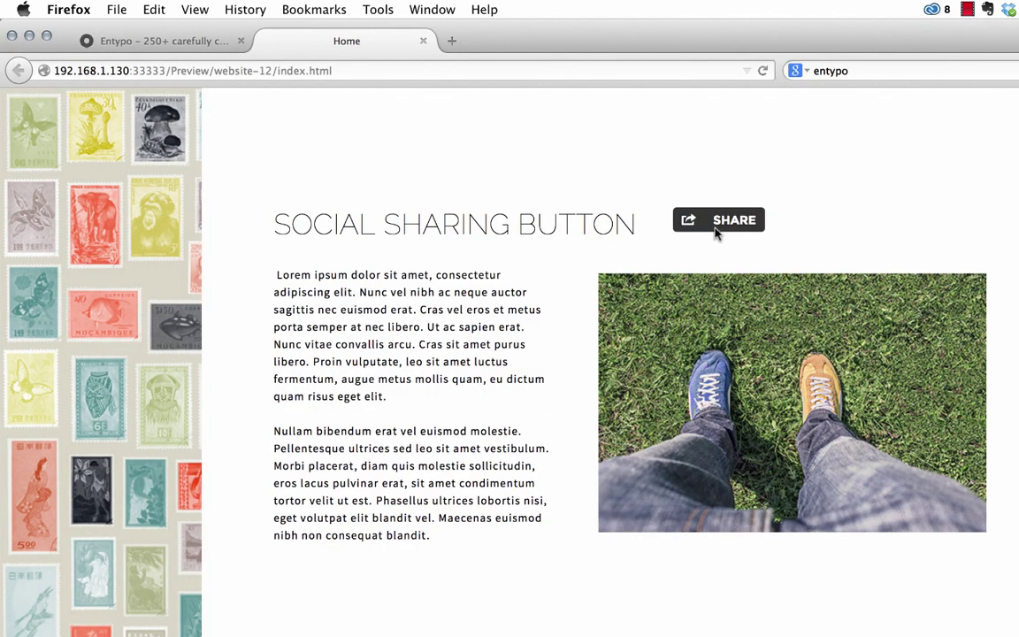
left_click(729, 232)
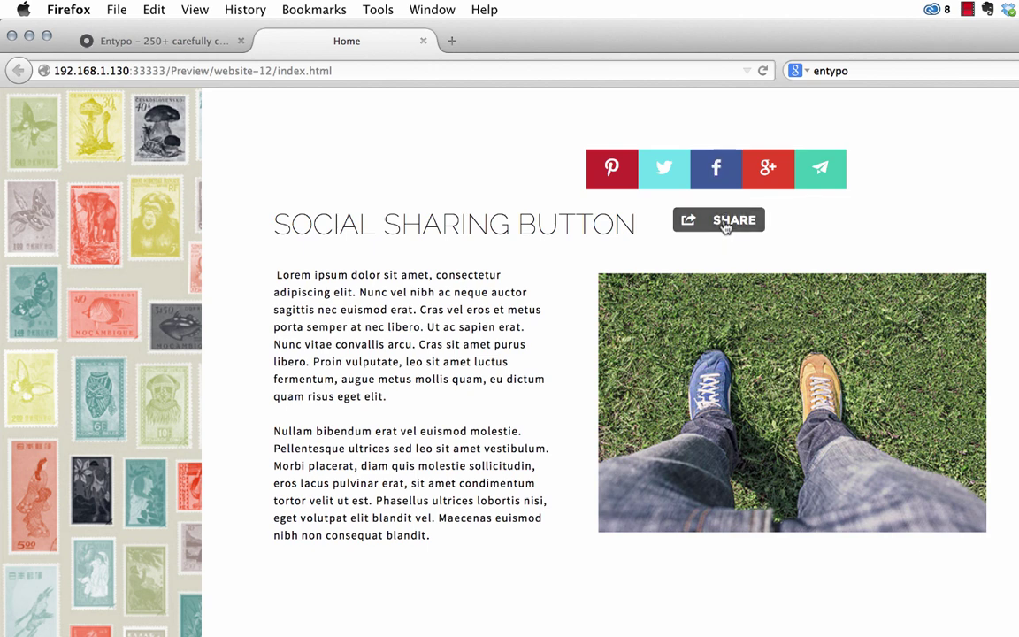
left_click(724, 225)
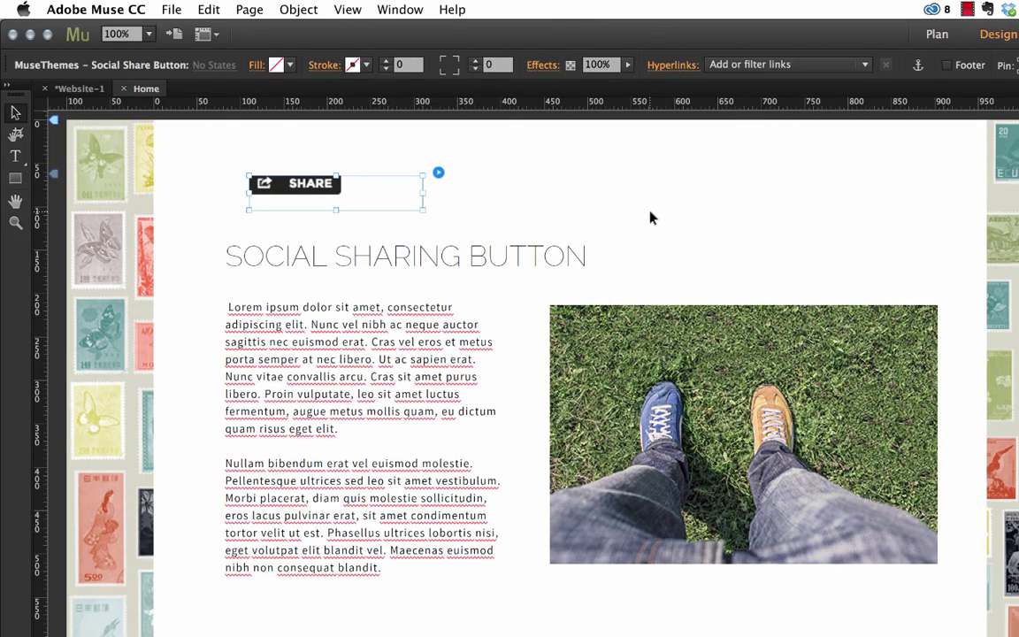
Change the share widget's Menu Flyout Location from Top Center to Middle Right
left_click(438, 172)
left_click(701, 210)
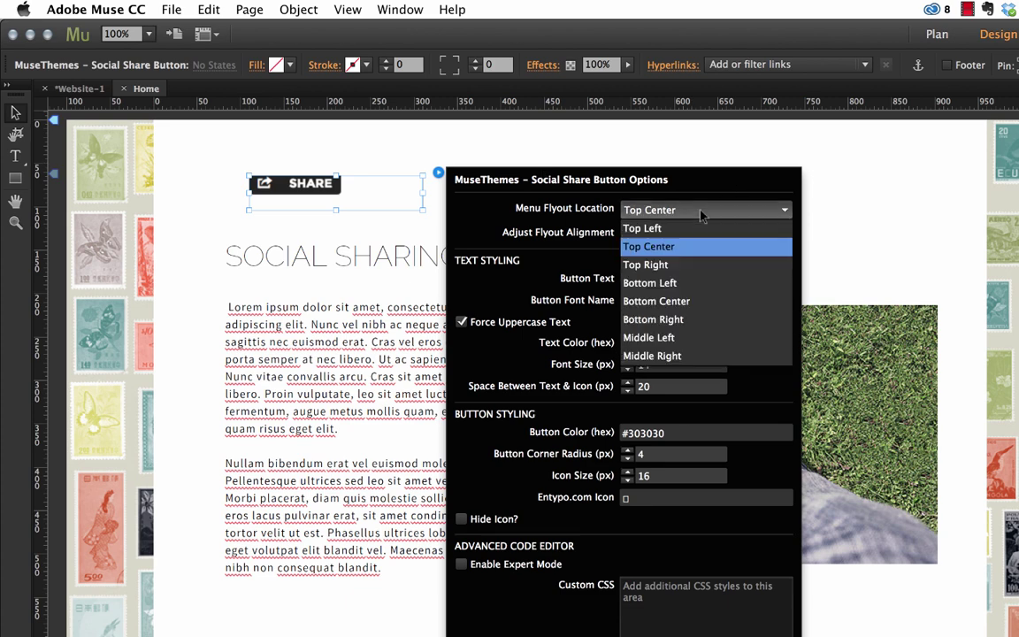
left_click(668, 356)
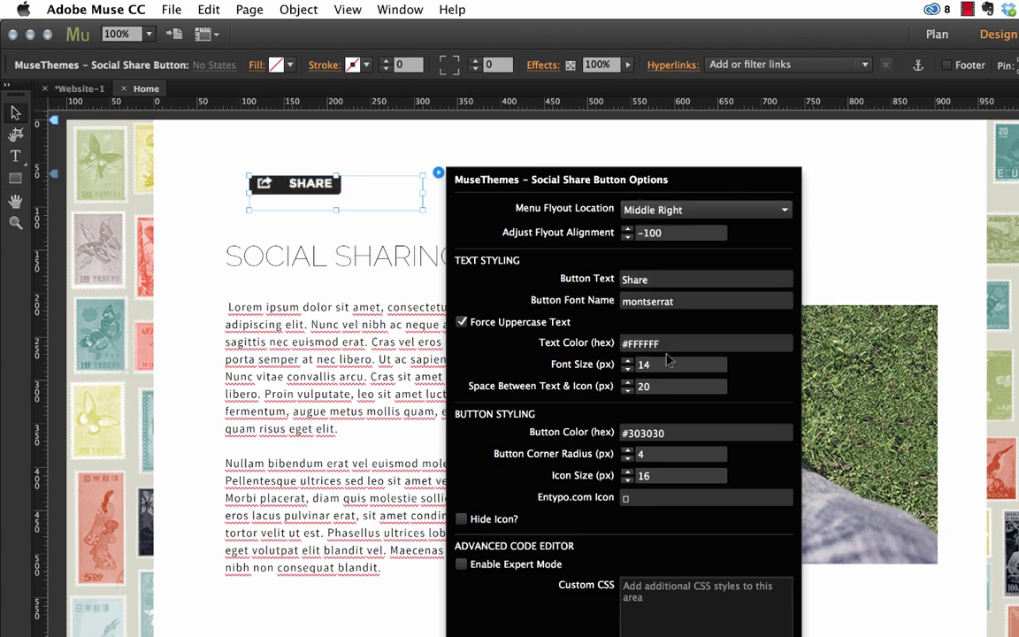
left_click(291, 118)
left_click(172, 9)
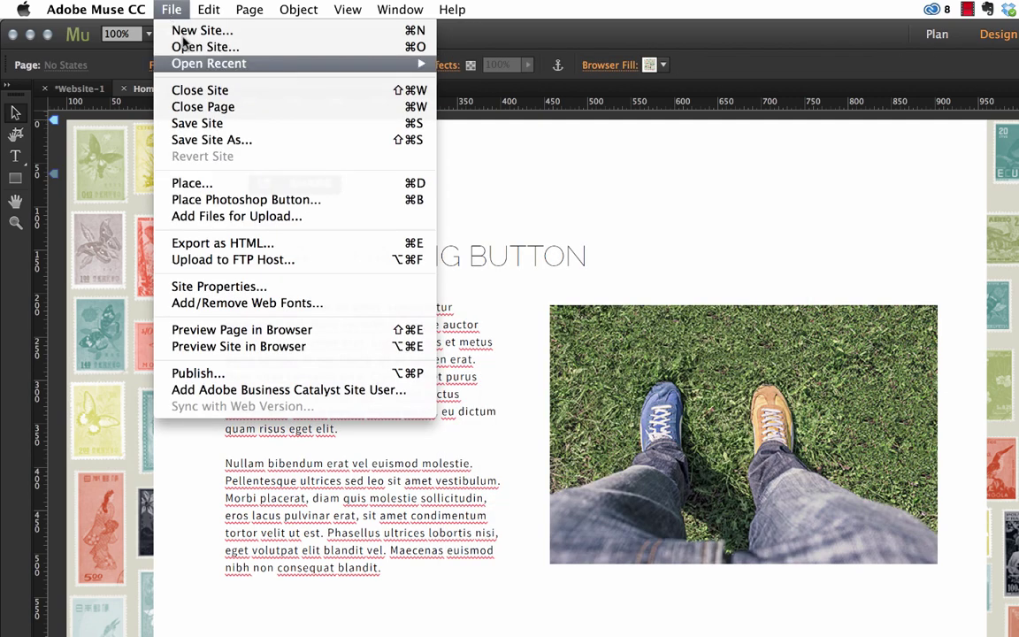
Preview the page in Firefox and check that the SHARE flyout now opens sideways
left_click(244, 330)
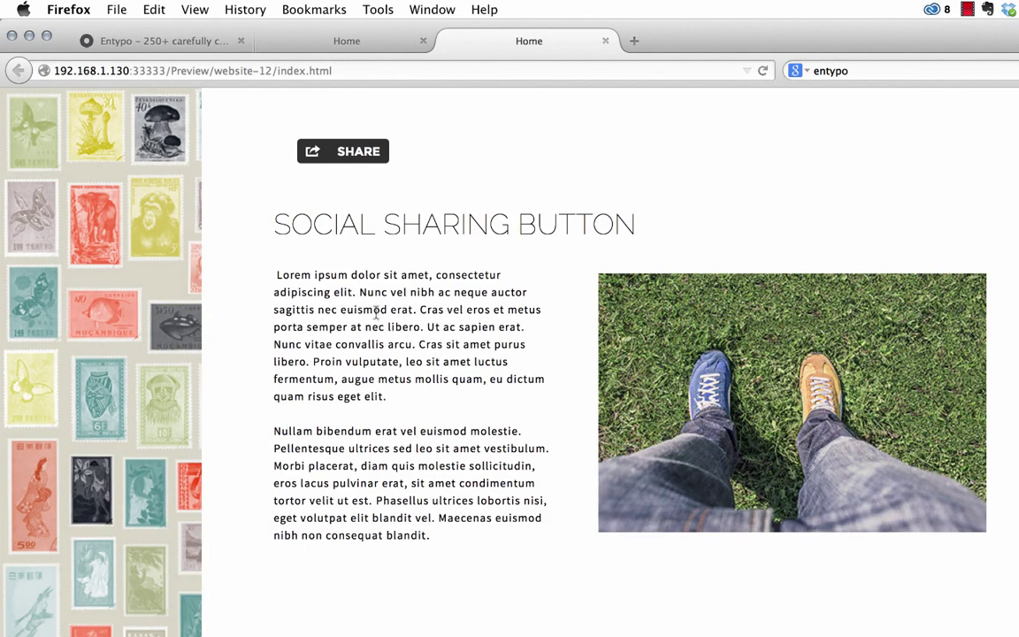
left_click(360, 161)
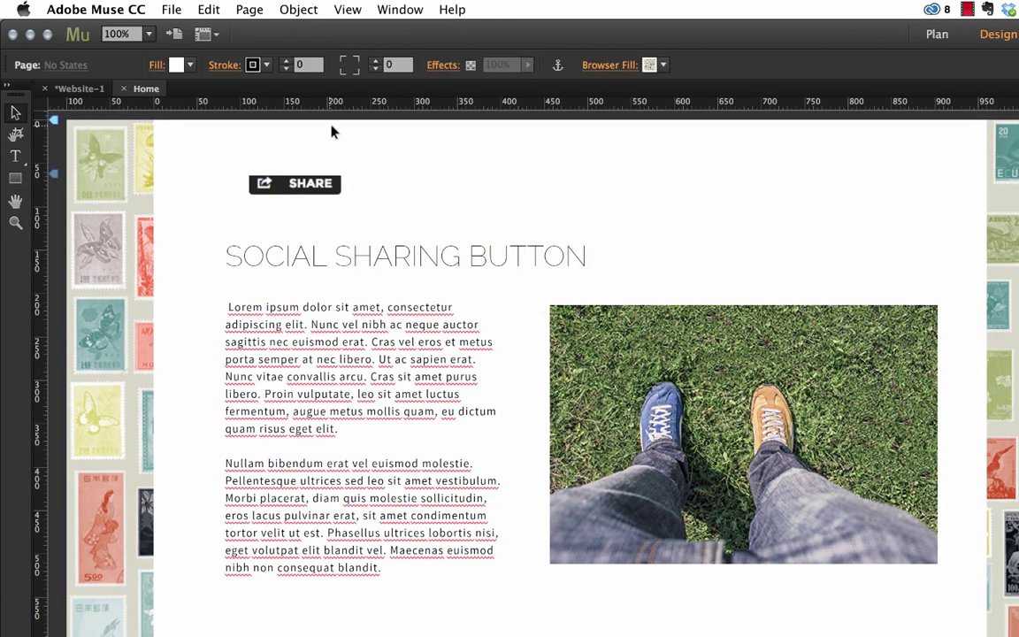
left_click(310, 183)
left_click(438, 172)
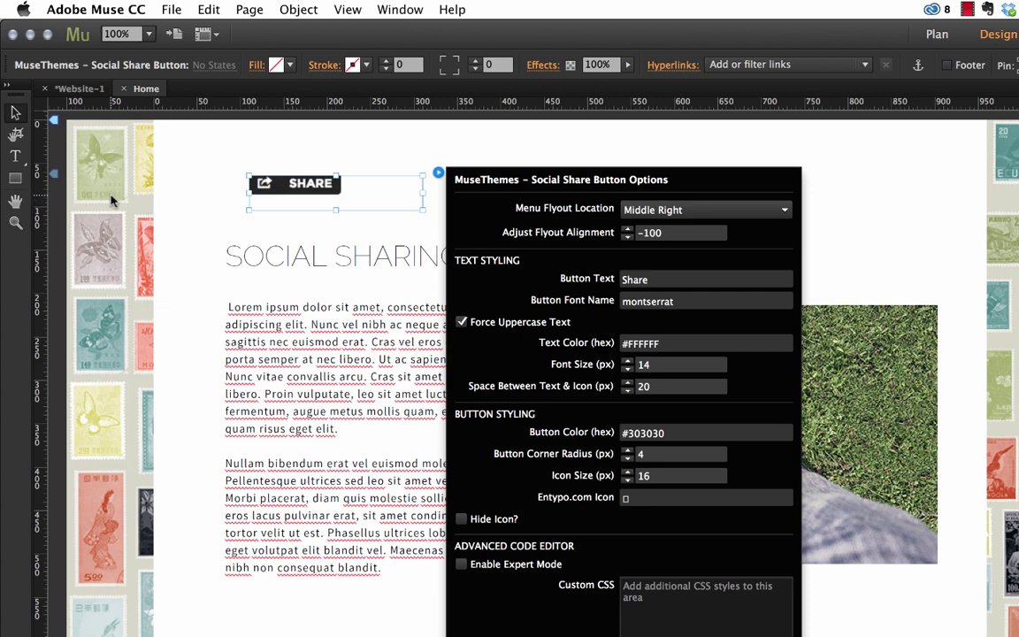
Change the share widget's flyout alignment from -100 to 200
double_click(654, 233)
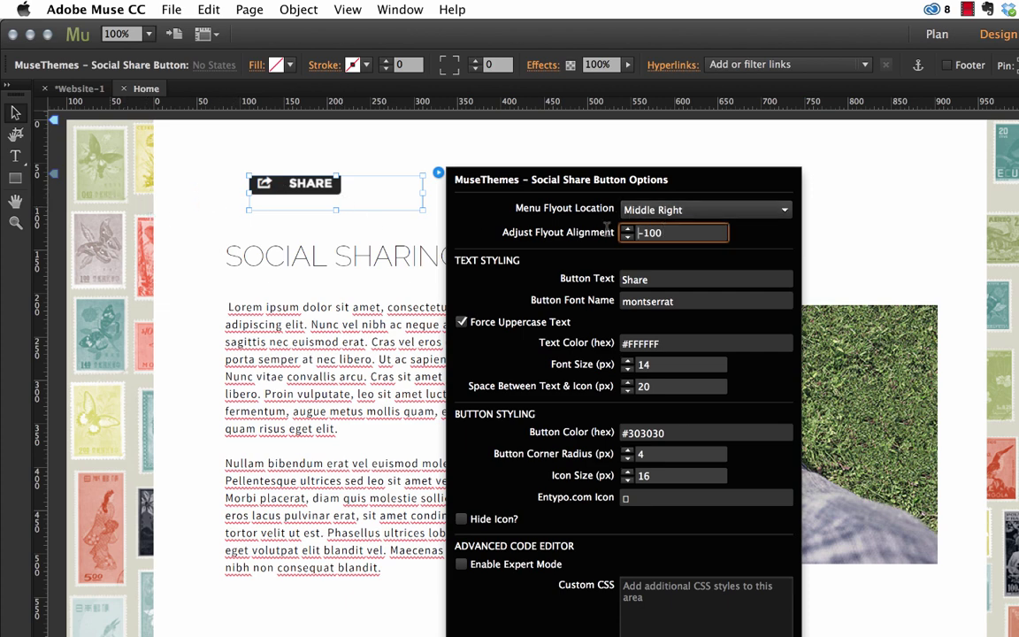
type("200")
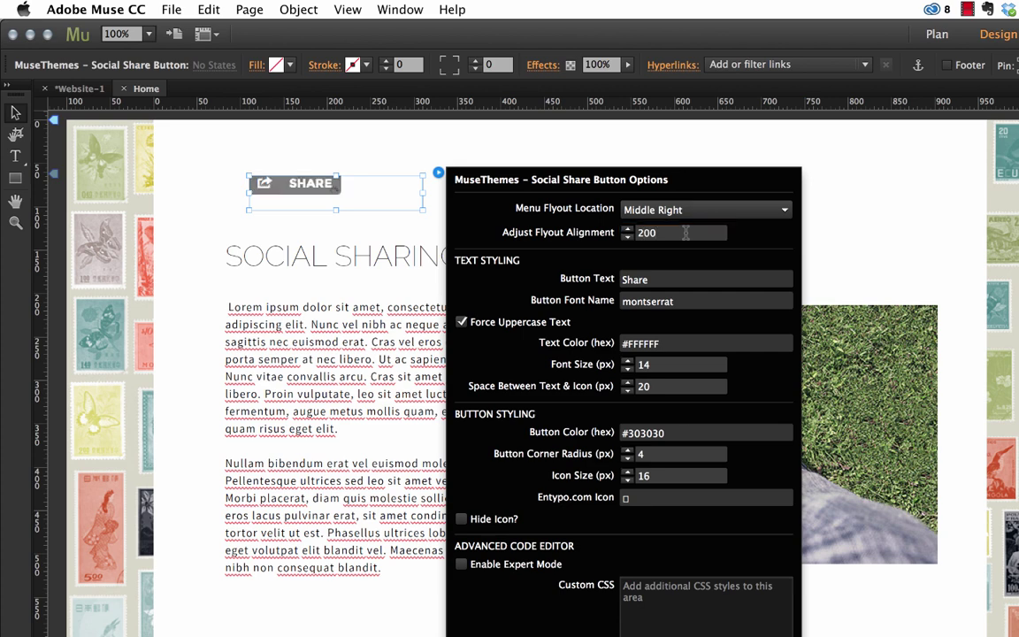
key("Return")
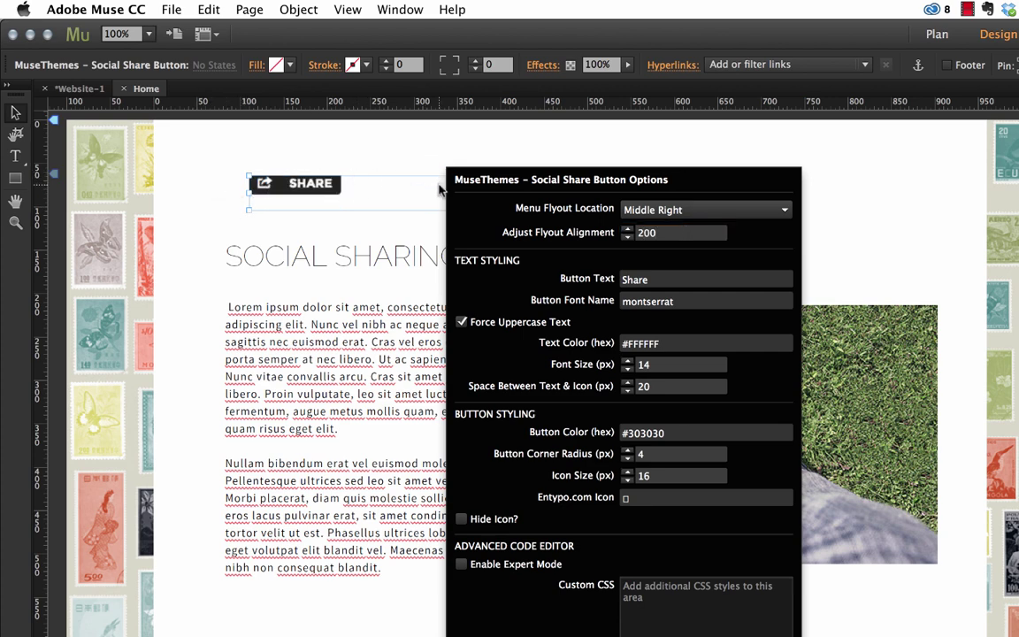
left_click(509, 138)
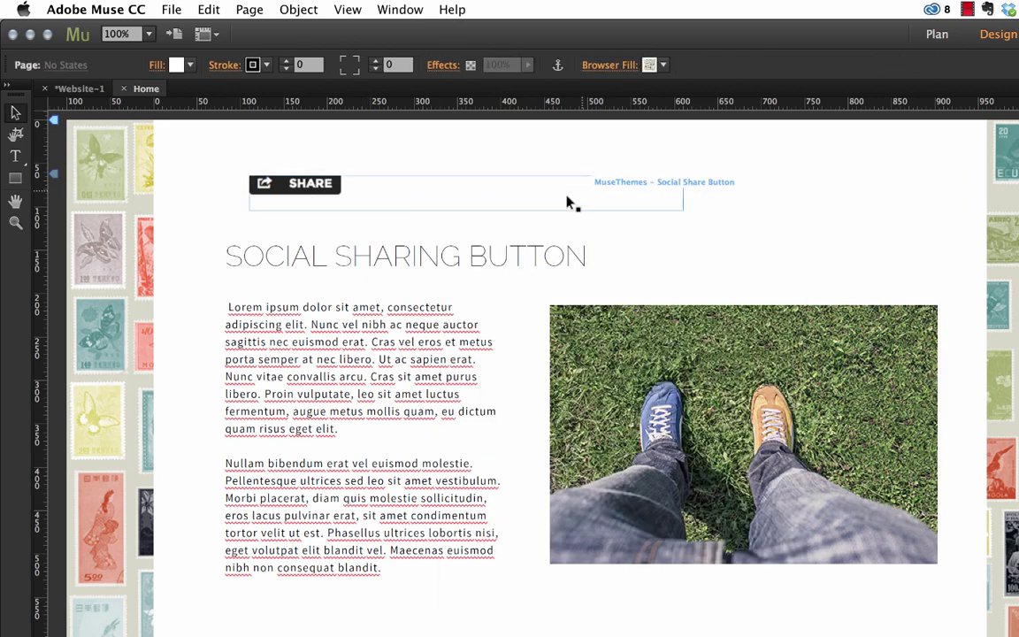
left_click(170, 9)
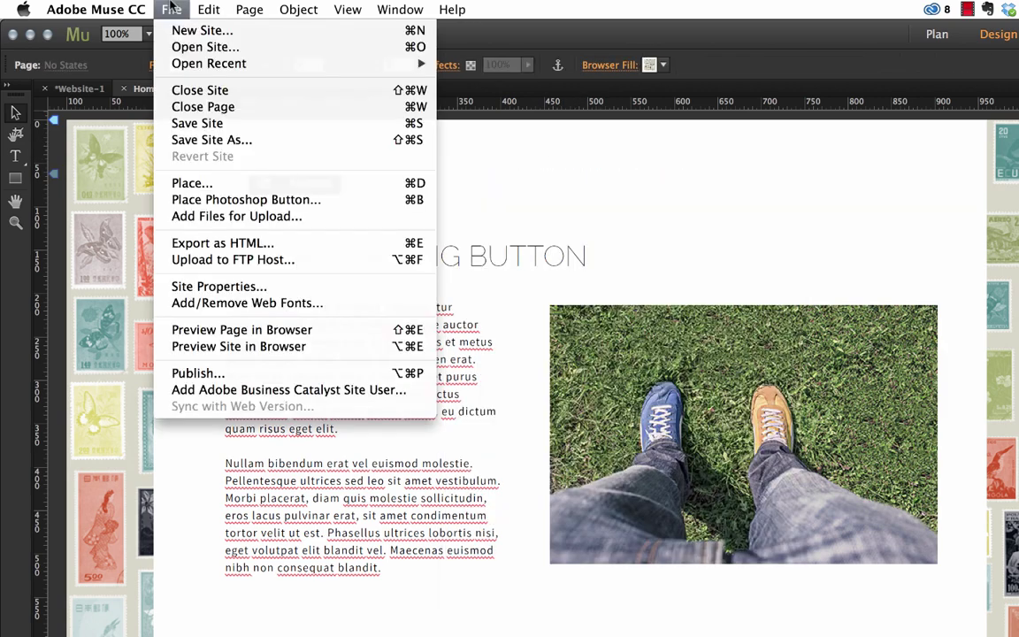
Preview the page in Firefox and toggle the SHARE flyout to inspect its gap to the right
left_click(301, 329)
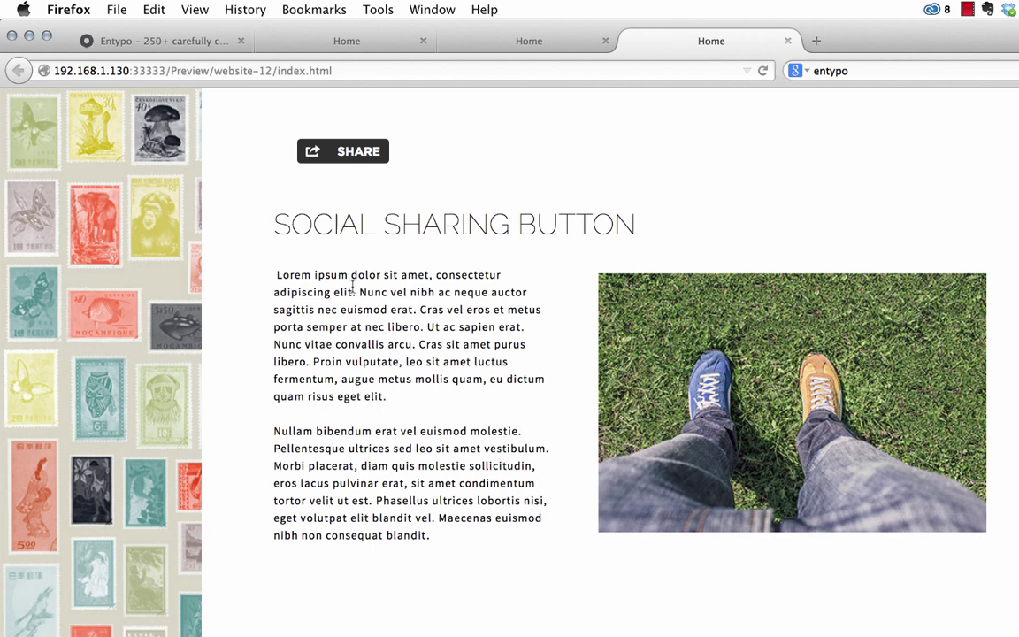
left_click(359, 155)
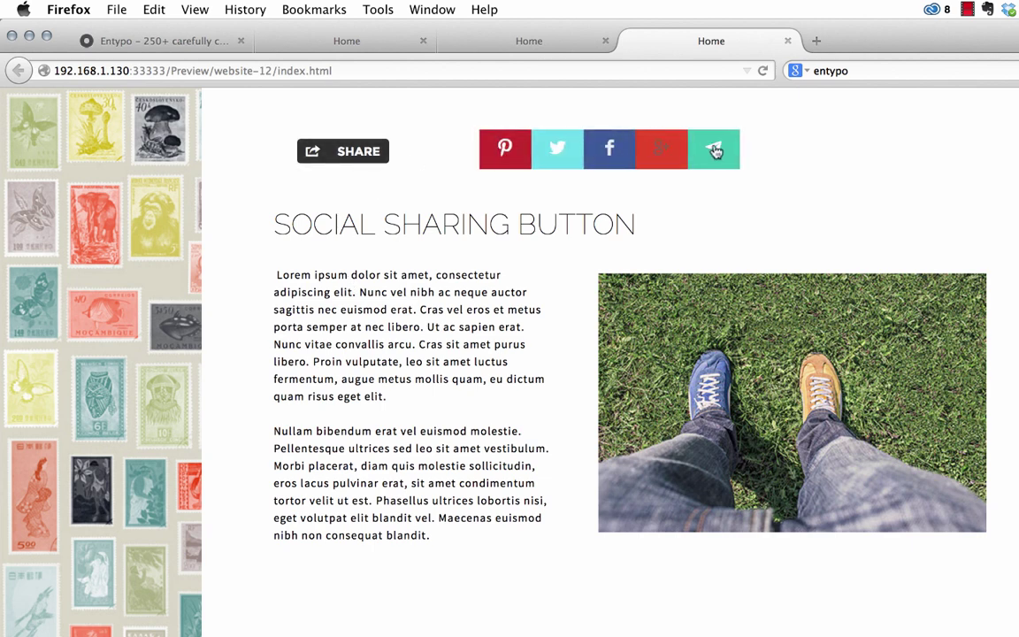
left_click(354, 157)
left_click(359, 158)
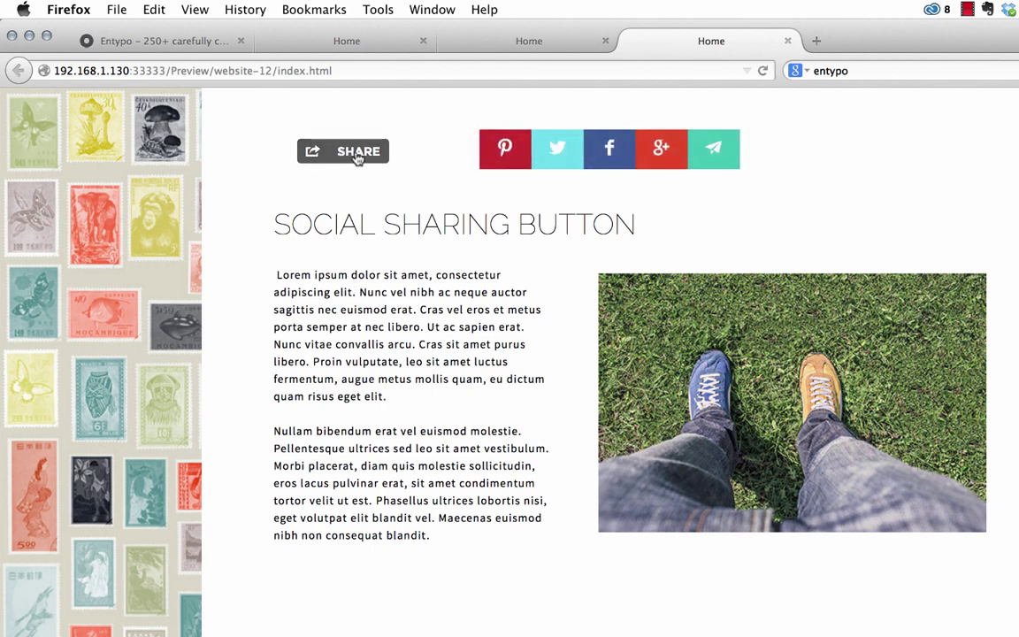
left_click(358, 155)
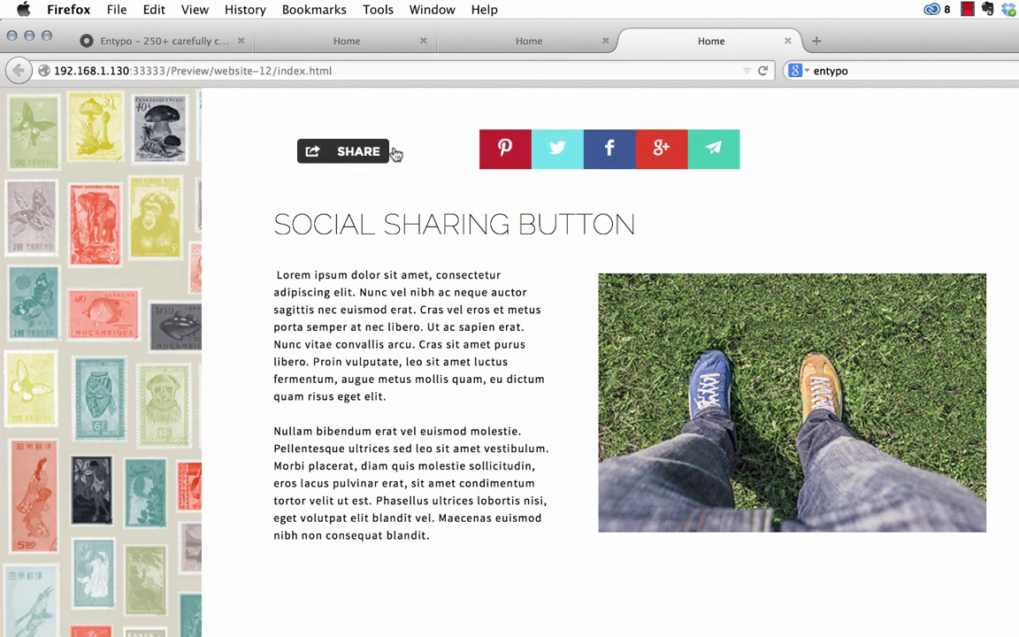
left_click(368, 152)
Set the share widget's flyout alignment to 100
key("super+Tab")
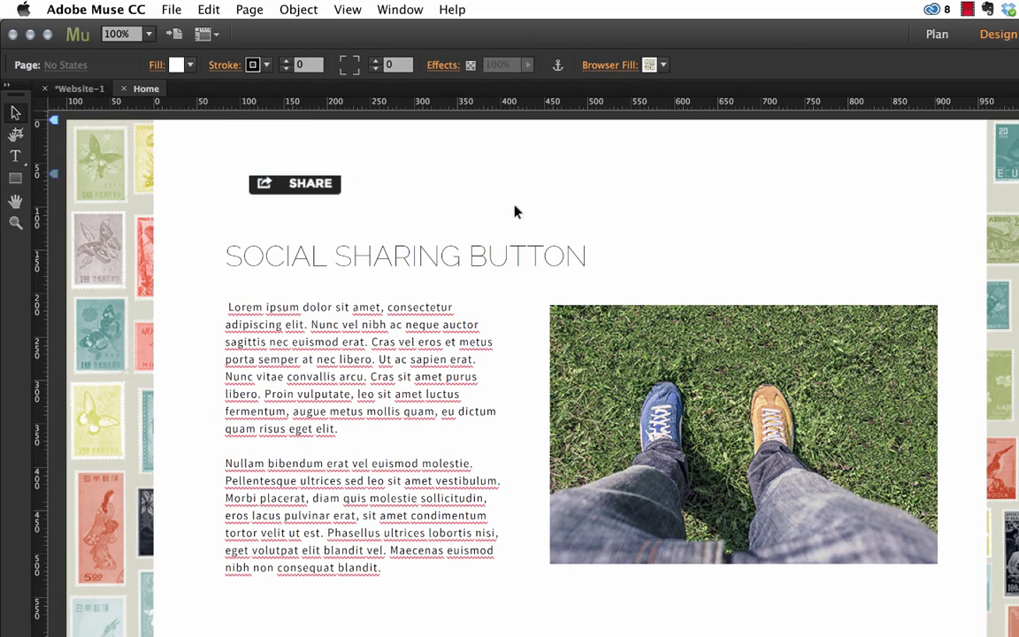
left_click(516, 208)
left_click(698, 173)
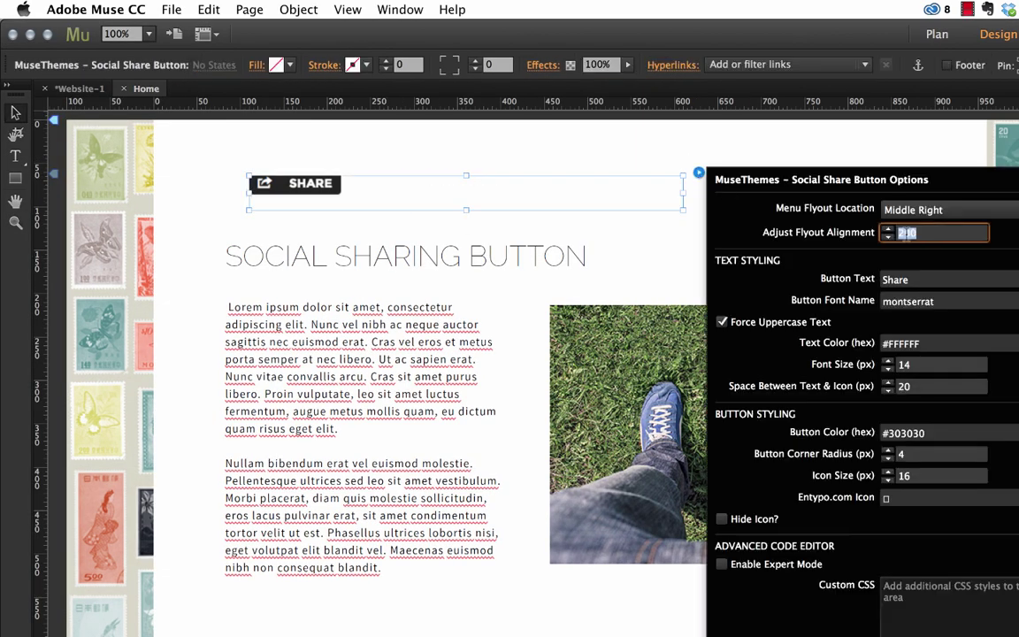
type("100")
key("Return")
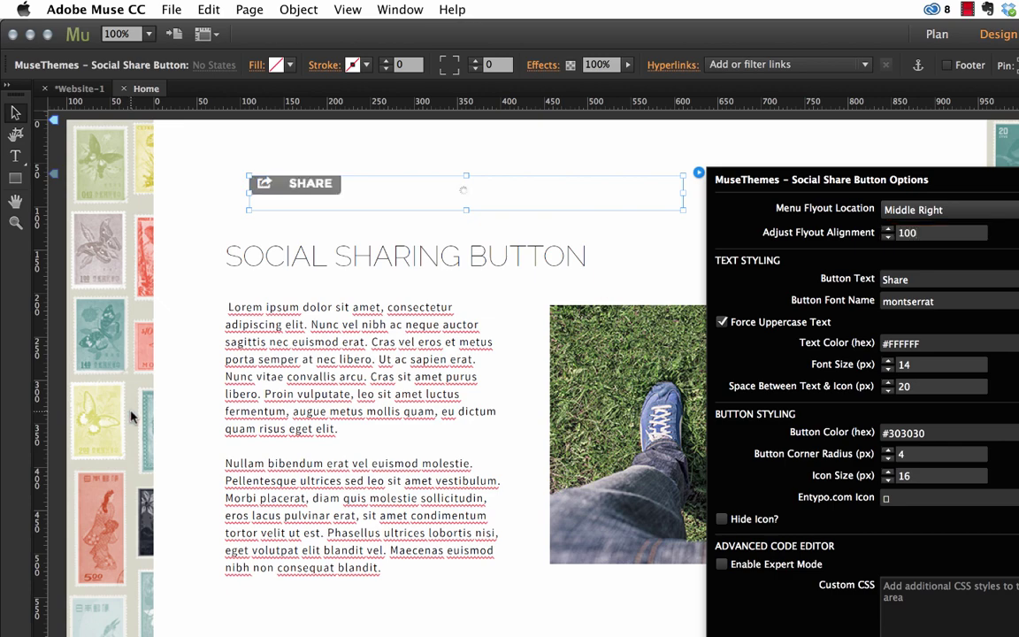
Preview the page in Firefox to confirm the icons open right beside SHARE
left_click(172, 9)
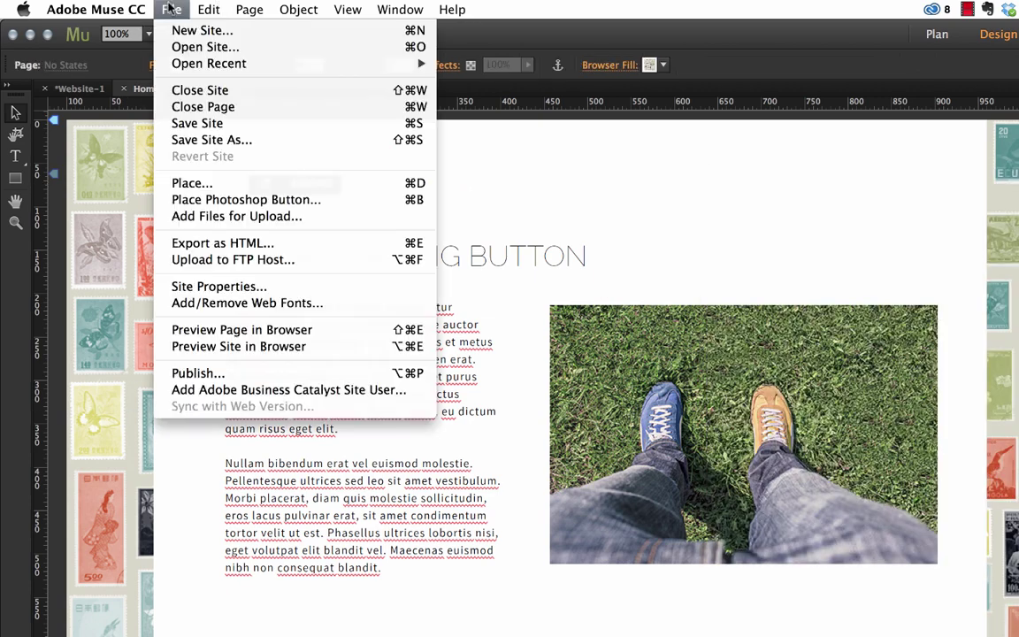
left_click(295, 331)
mouse_move(345, 151)
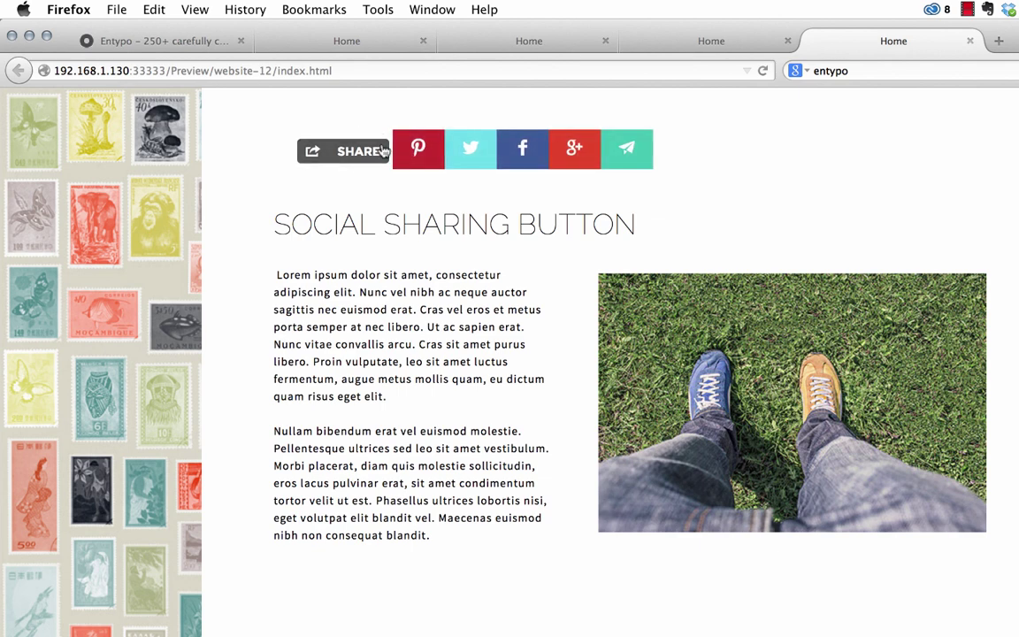
left_click(320, 150)
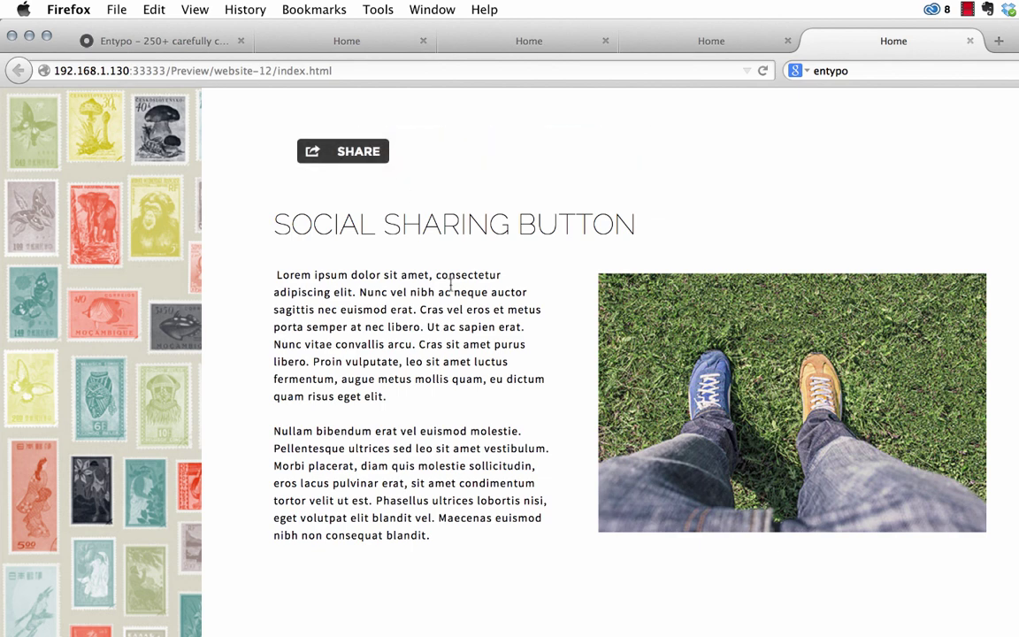
Reopen the share widget's options and keep Menu Flyout Location on Middle Right
key("super+Tab")
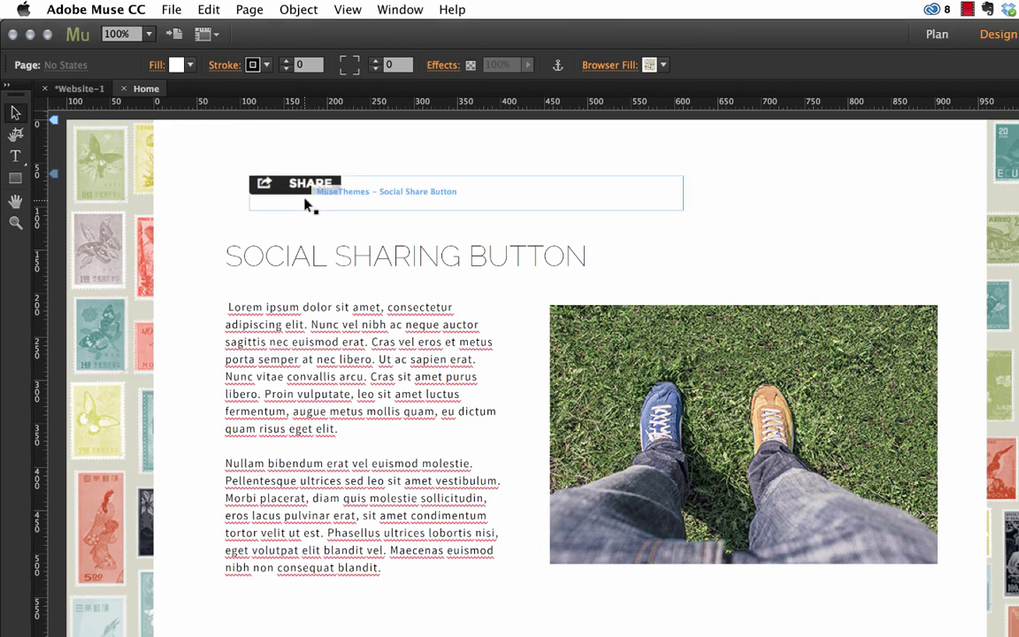
left_click(305, 196)
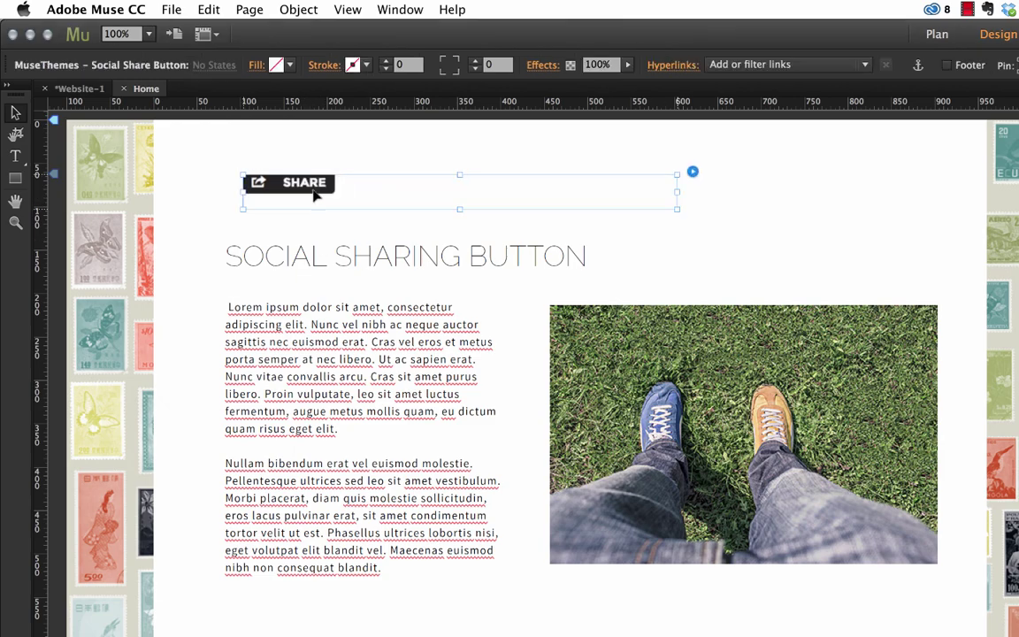
left_click(682, 170)
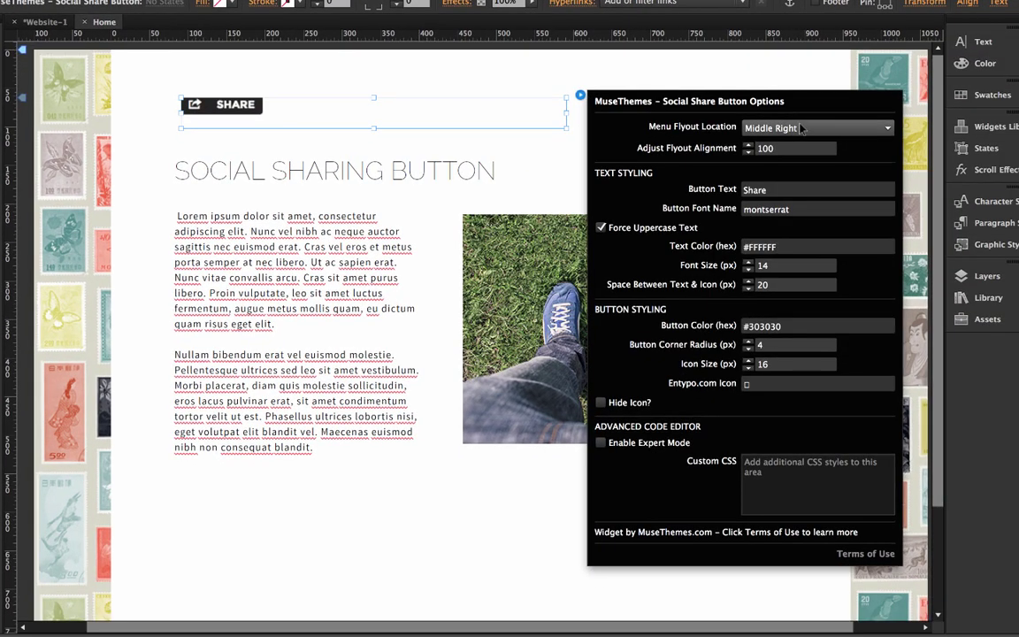
left_click(800, 130)
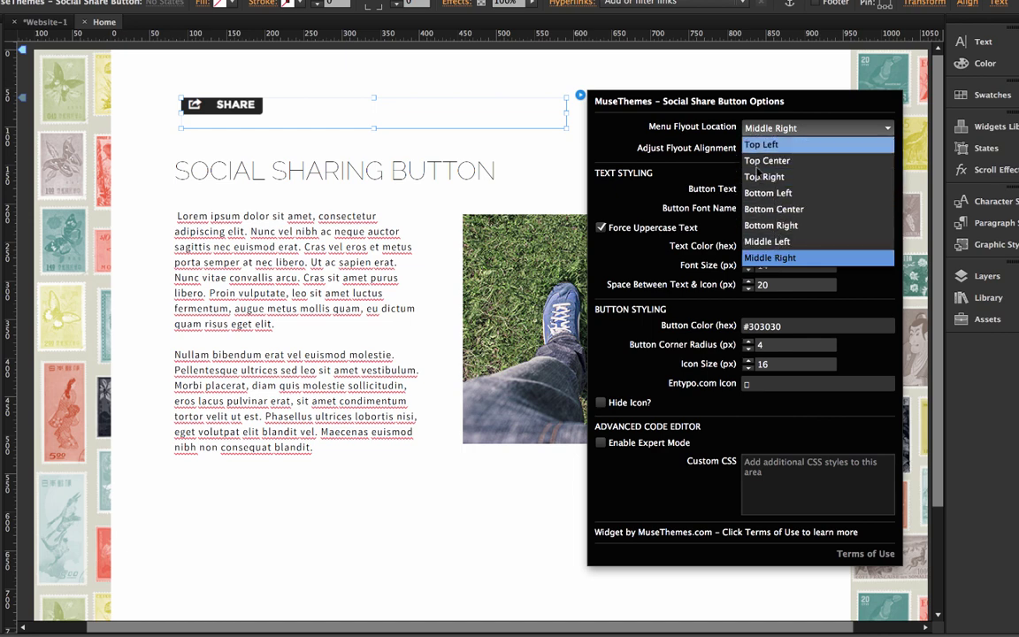
left_click(741, 116)
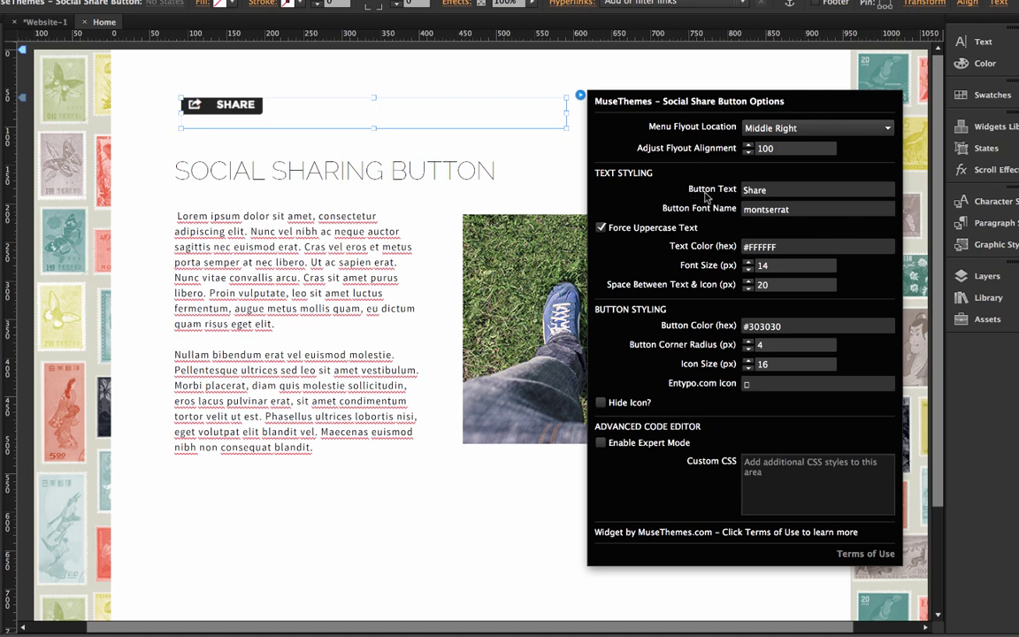
Change the button text to 'social' and turn off Force Uppercase Text
key("Tab")
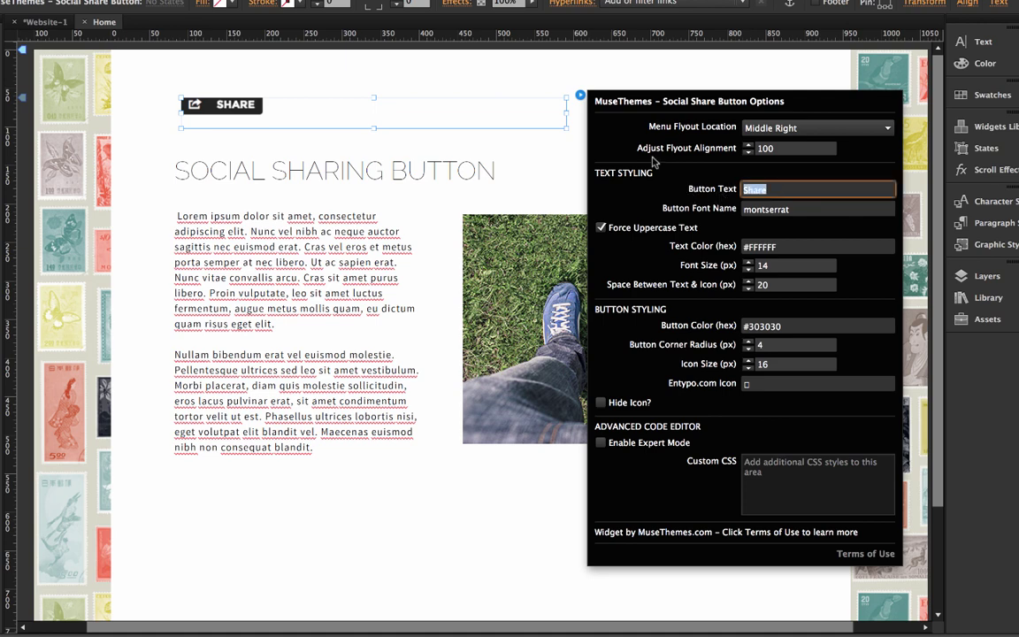
type("social")
key("Return")
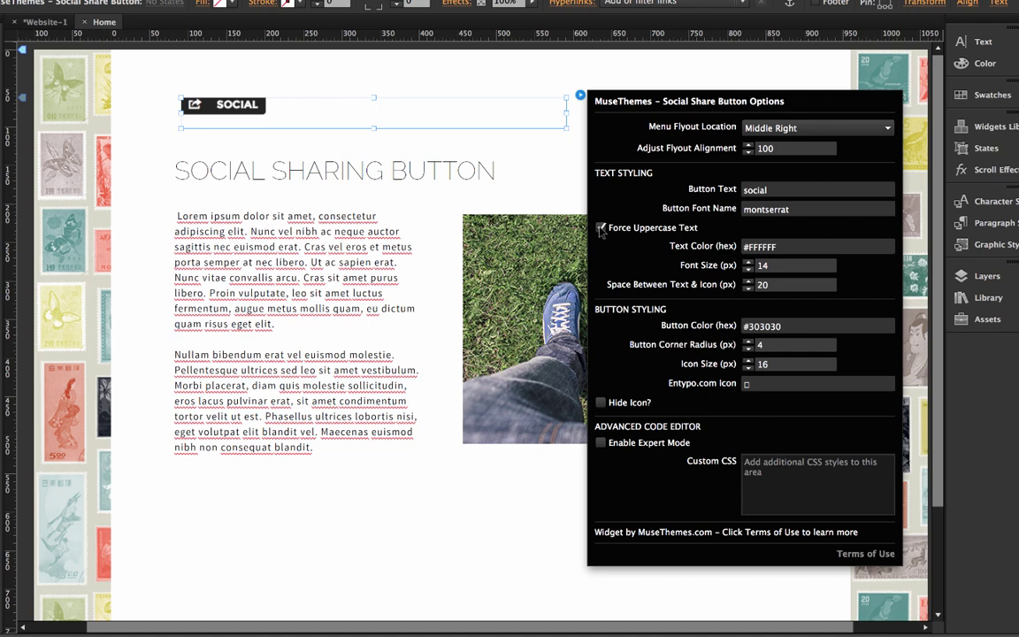
left_click(601, 229)
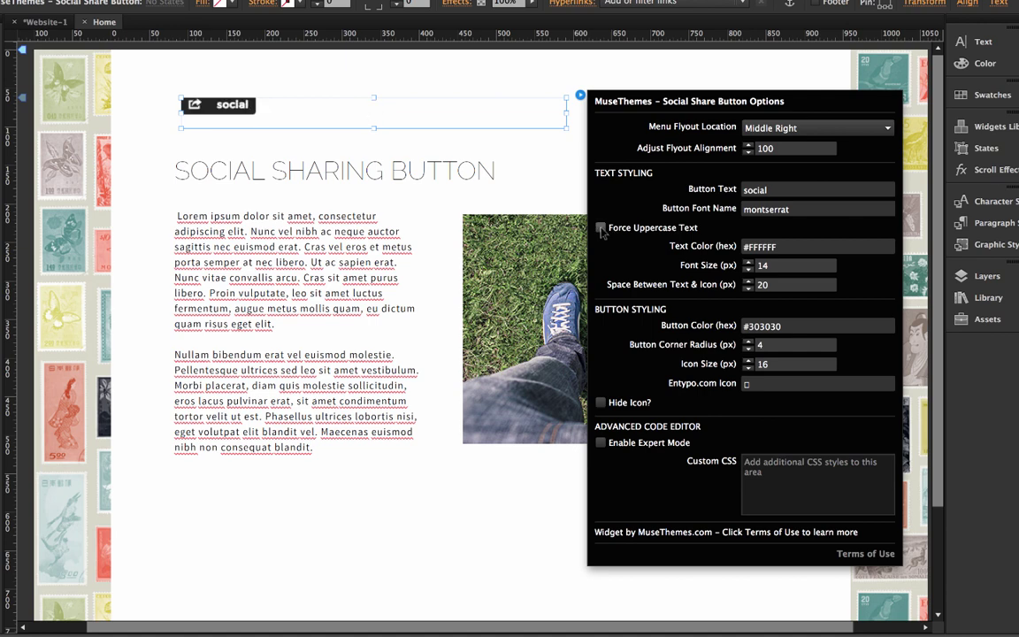
Try Arial as the button font, then restore Montserrat
left_click(748, 208)
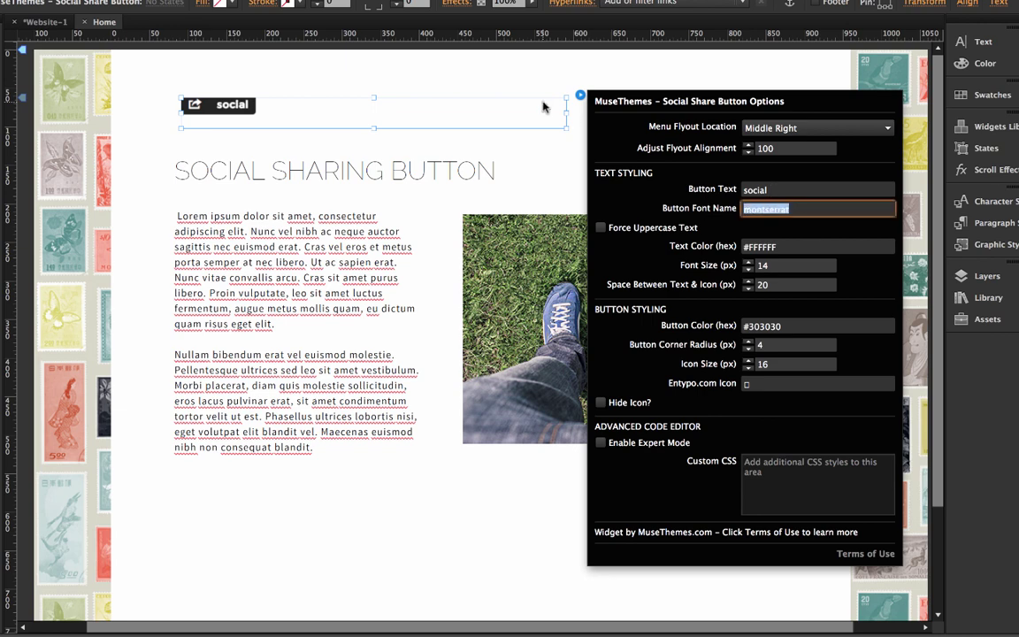
type("arial")
key("Return")
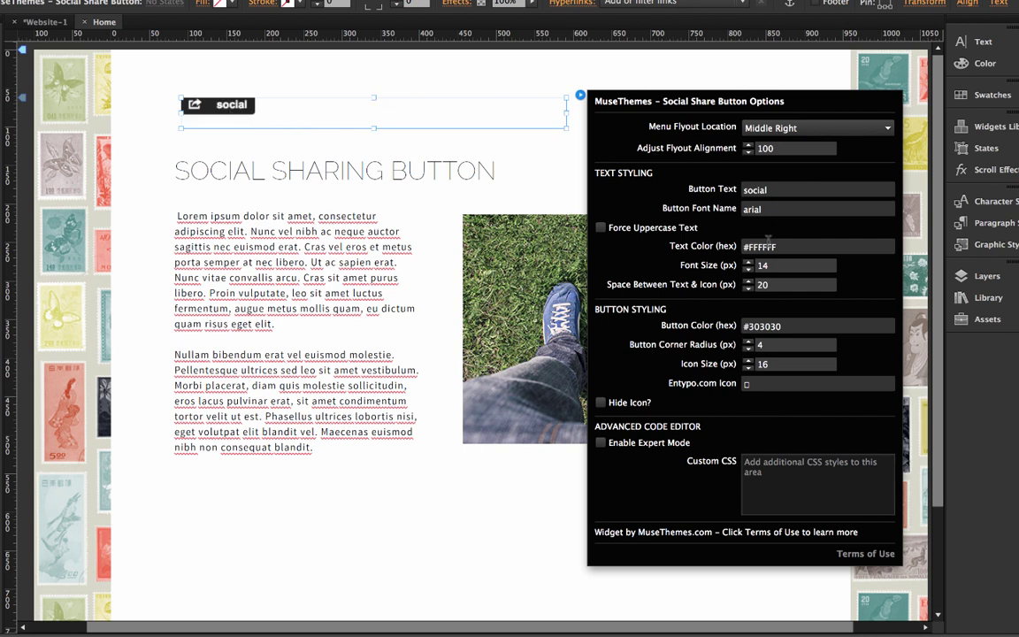
left_click(776, 208)
type("monts")
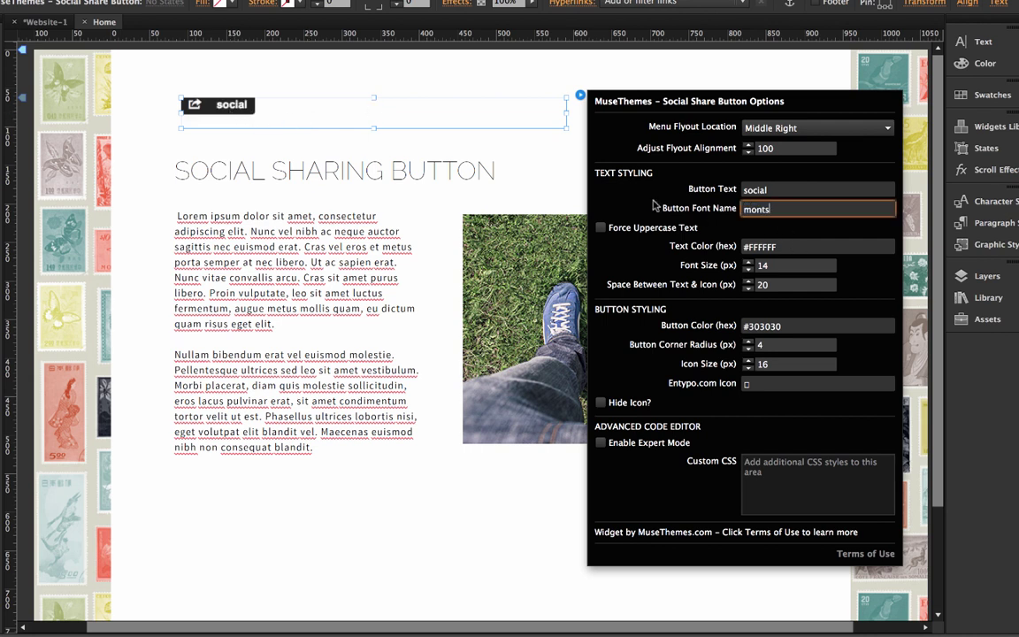
type("at")
key("Return")
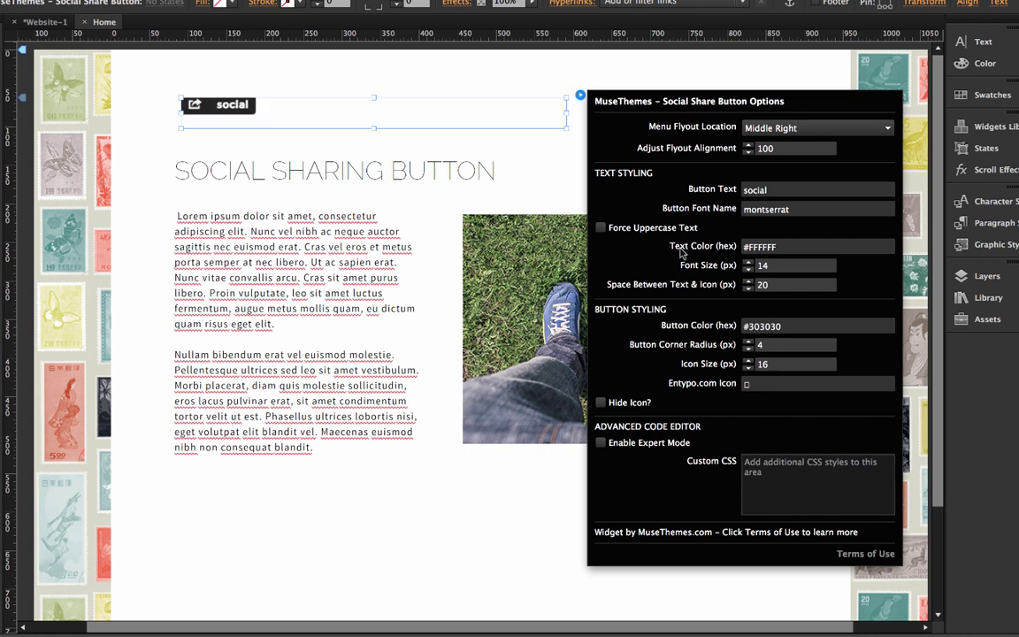
Set the widget's label text colour to FA6900, font size to 16 and icon-text spacing to 10
double_click(790, 248)
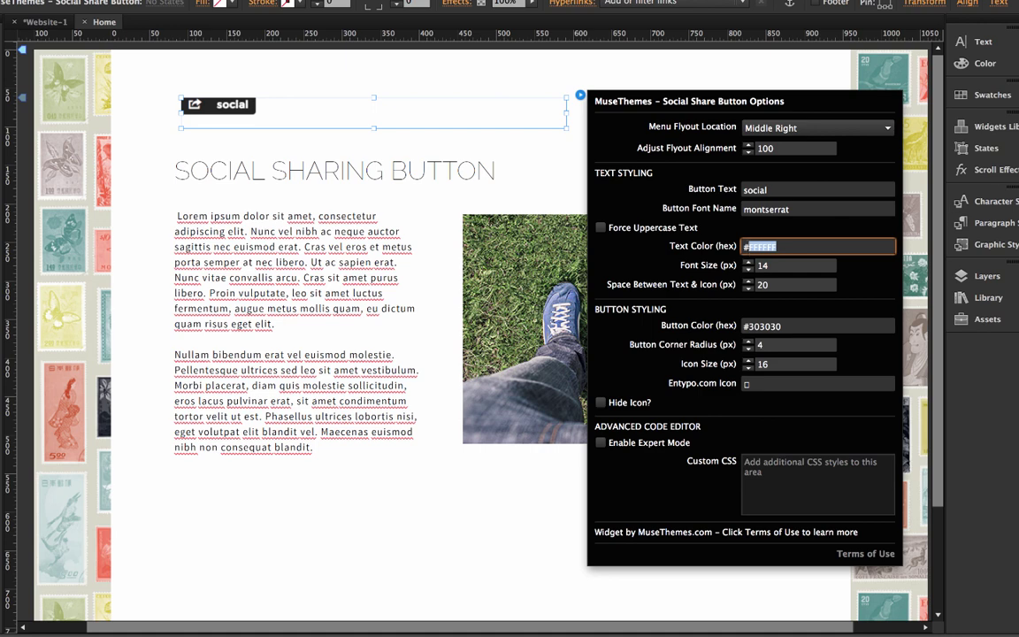
type("FA6900")
key("Return")
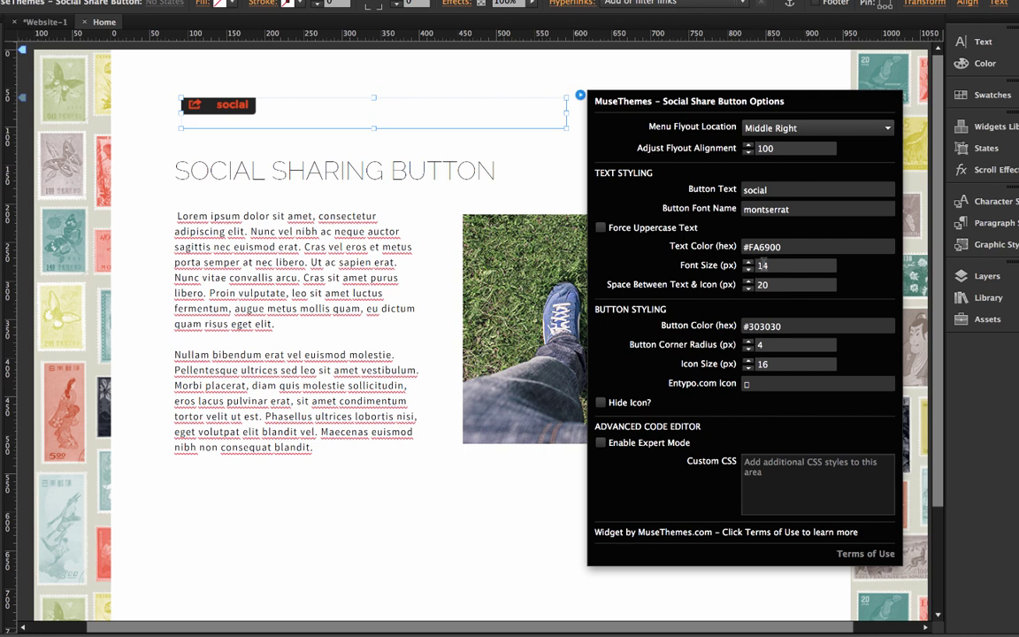
left_click(762, 265)
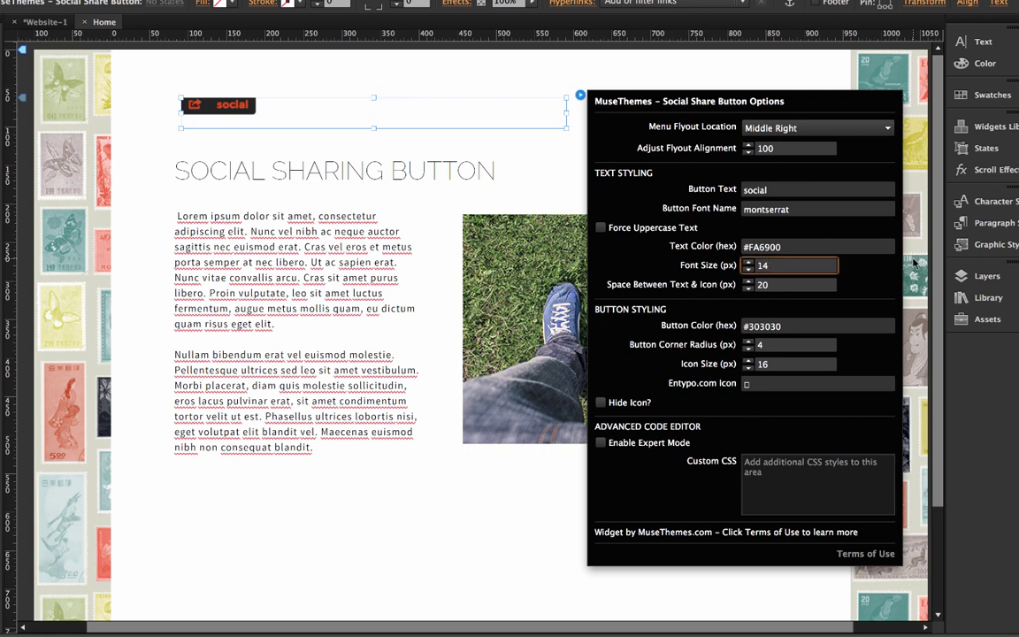
key("BackSpace")
type("6")
key("Return")
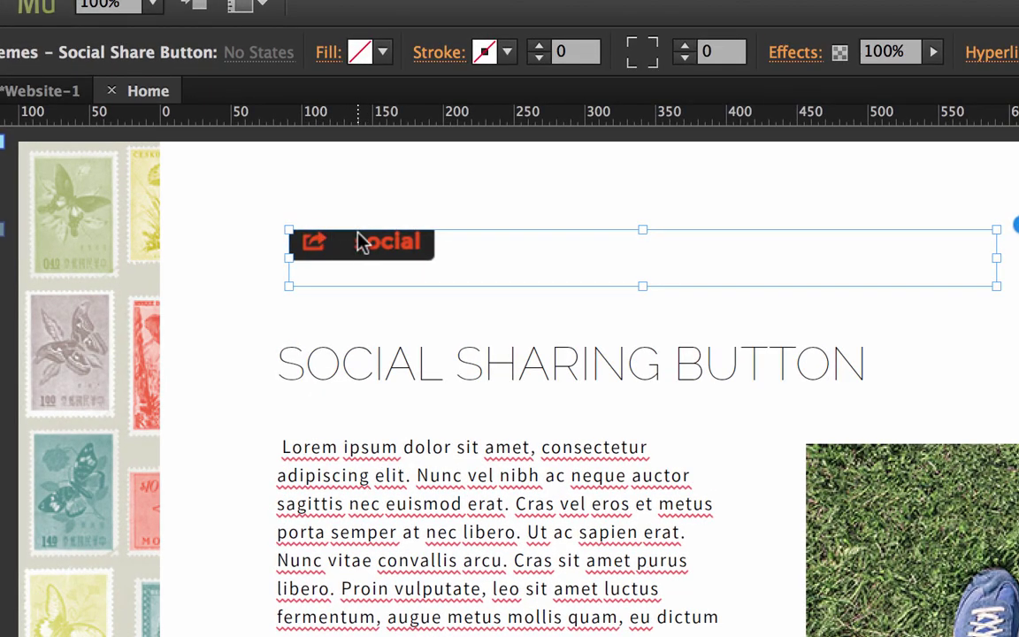
key("BackSpace")
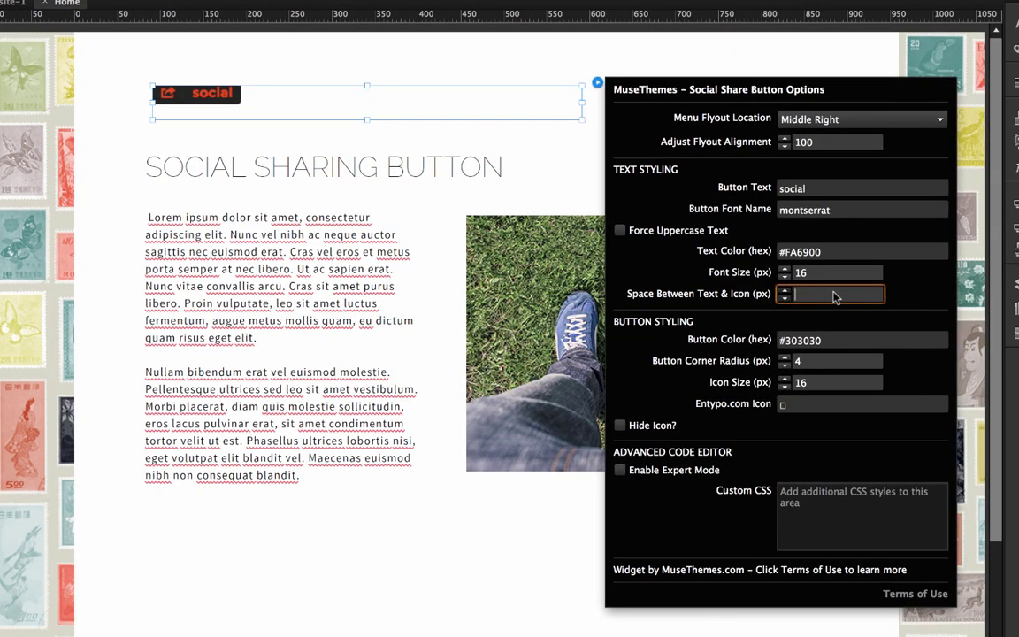
type("10")
key("Return")
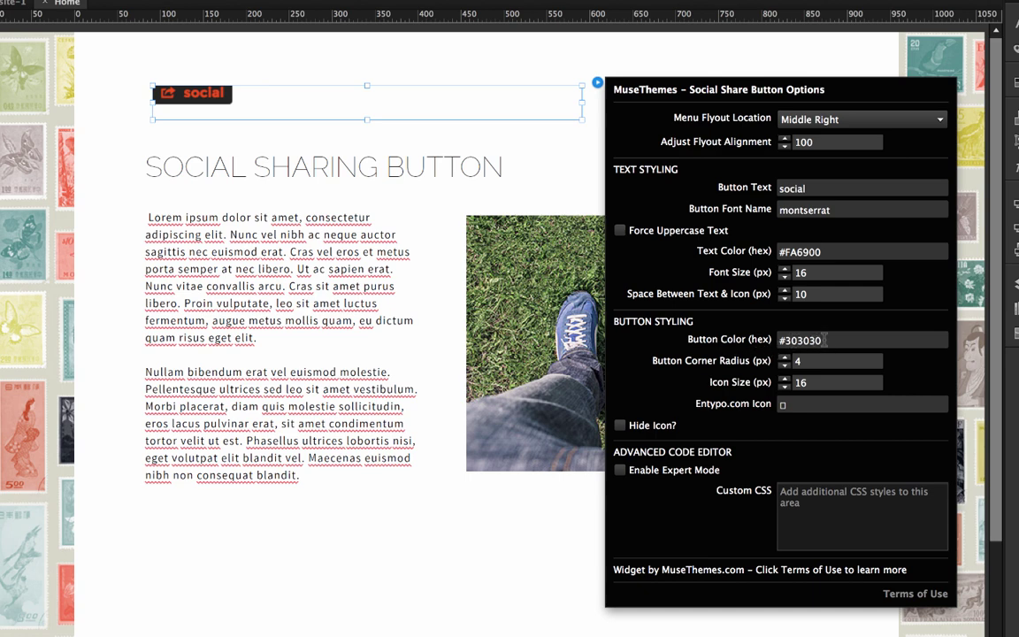
Set the button colour to #000000
left_click_drag(834, 340, 783, 340)
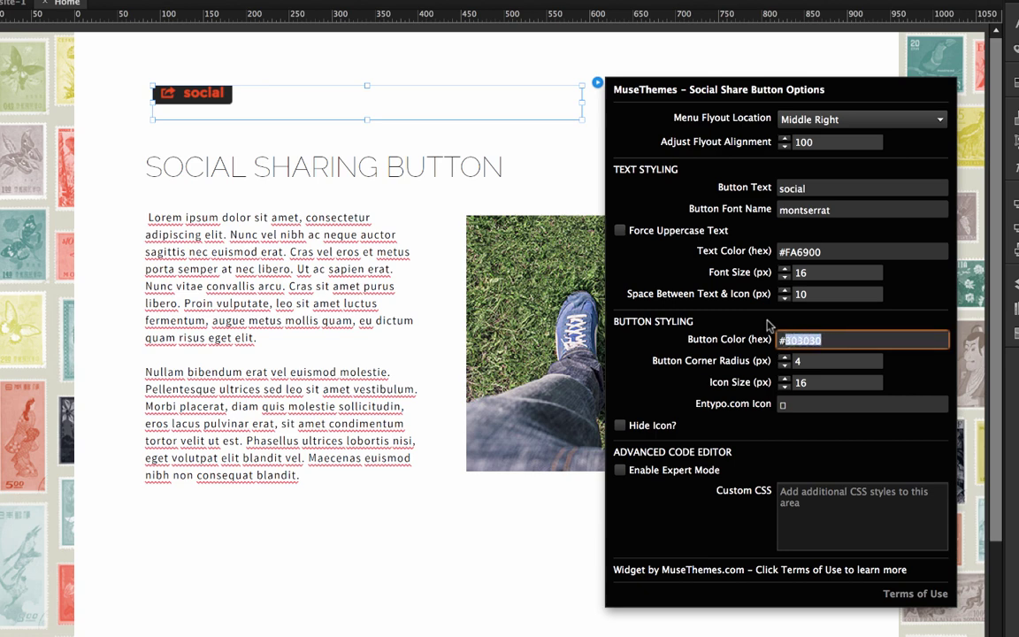
type("000000")
key("Return")
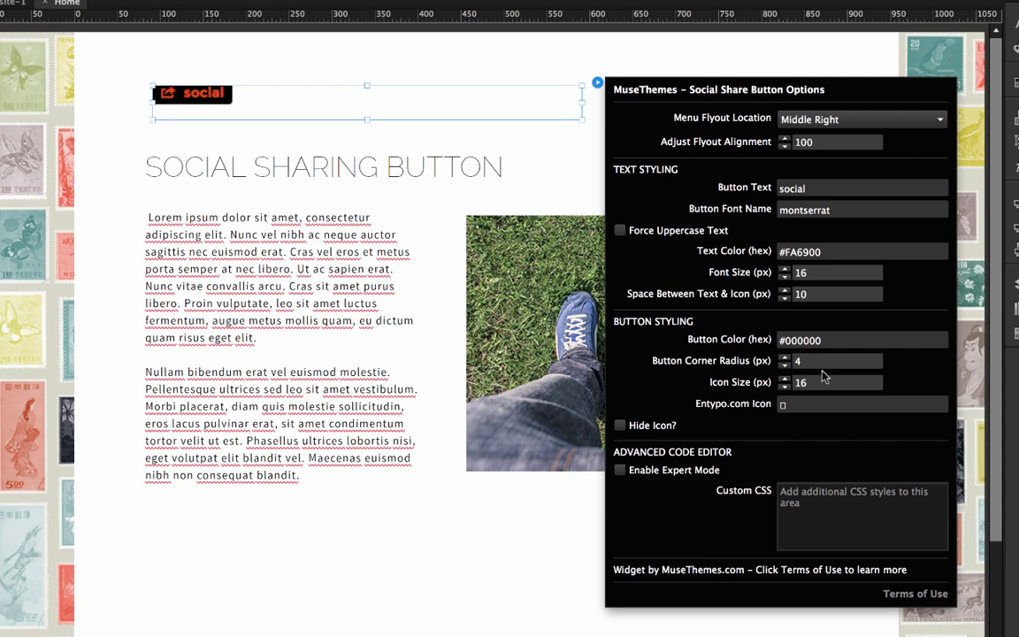
Try a corner radius of 10, then set it to 0 for square corners
left_click(805, 361)
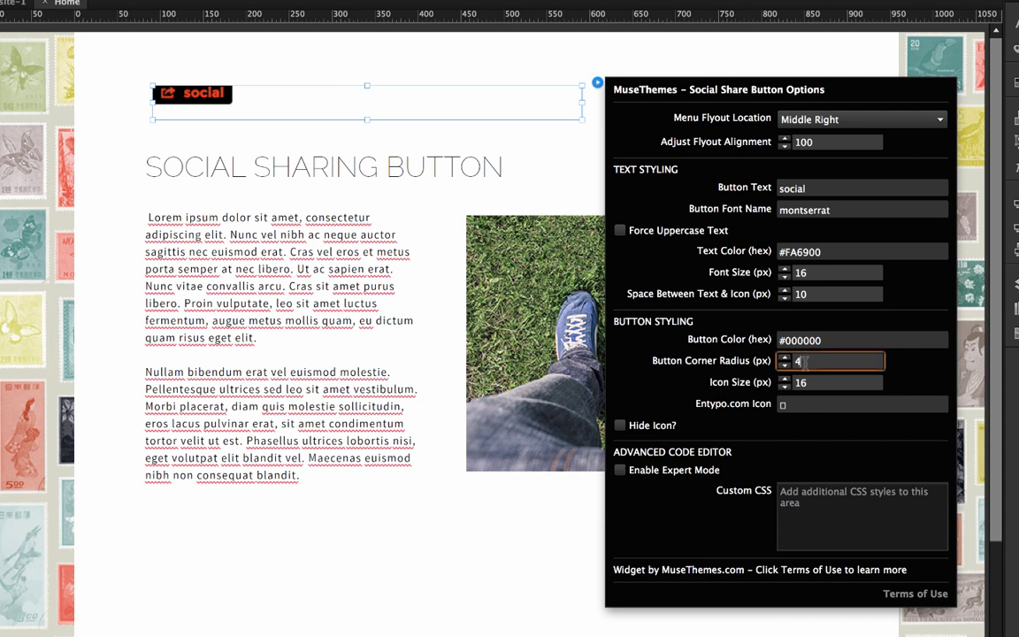
double_click(805, 361)
type("10")
key("Return")
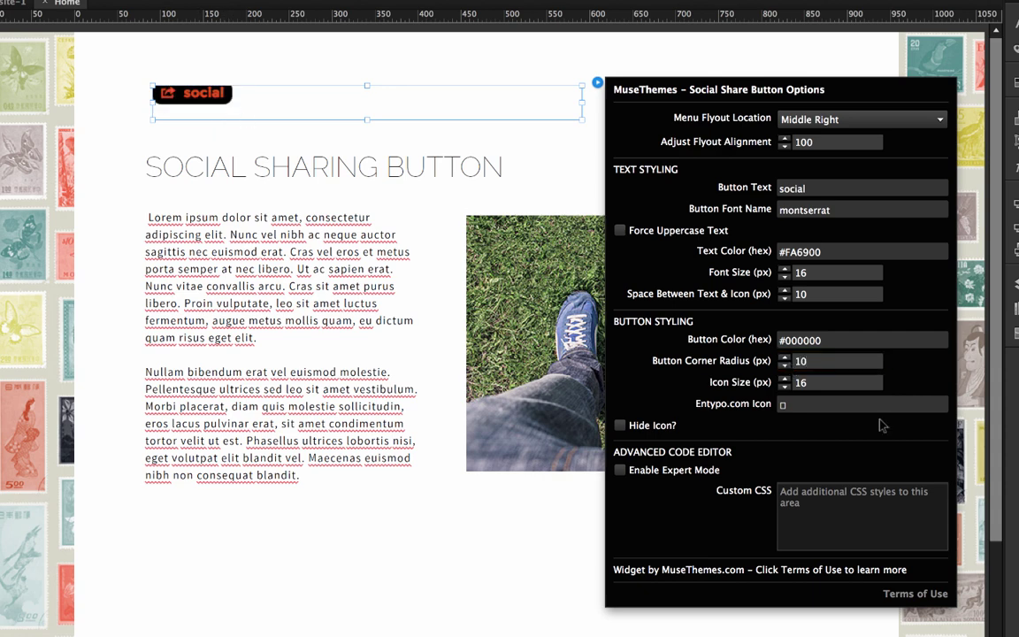
double_click(810, 360)
key("BackSpace")
type("0")
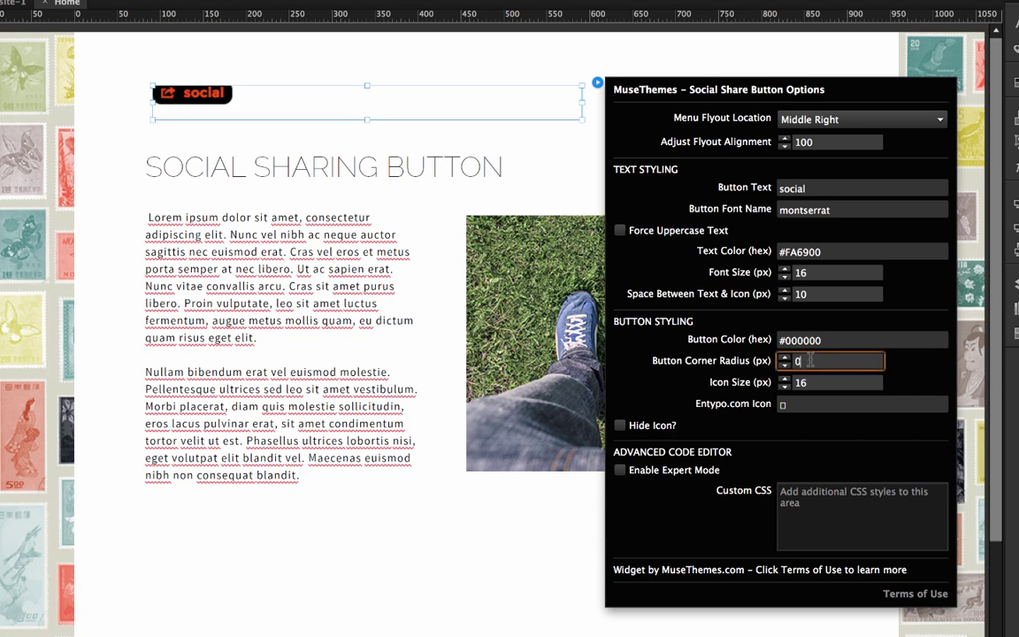
key("Return")
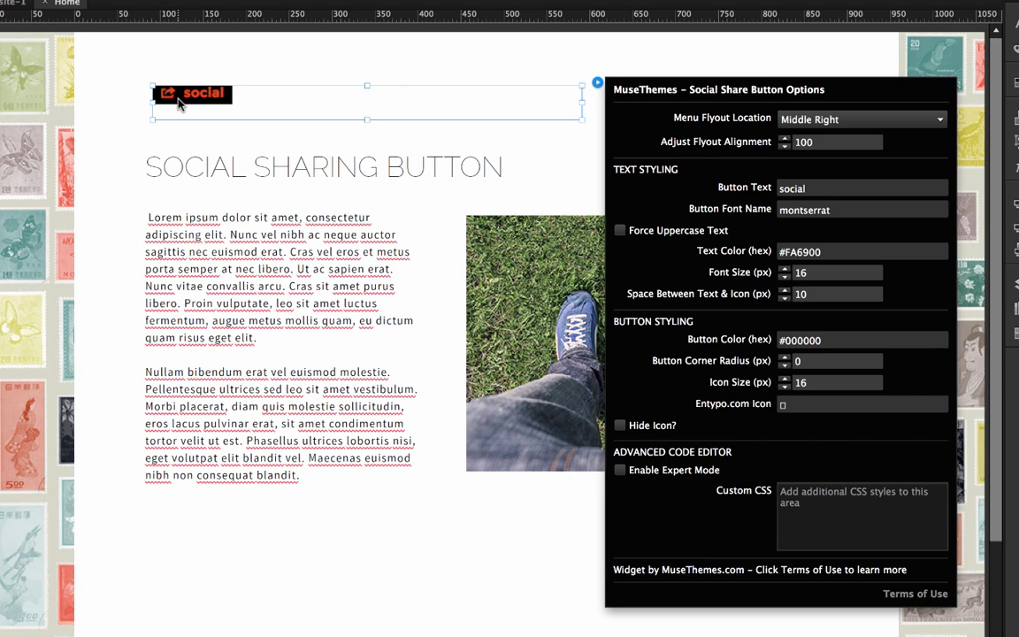
Set the button's icon size to 40 px
left_click(812, 382)
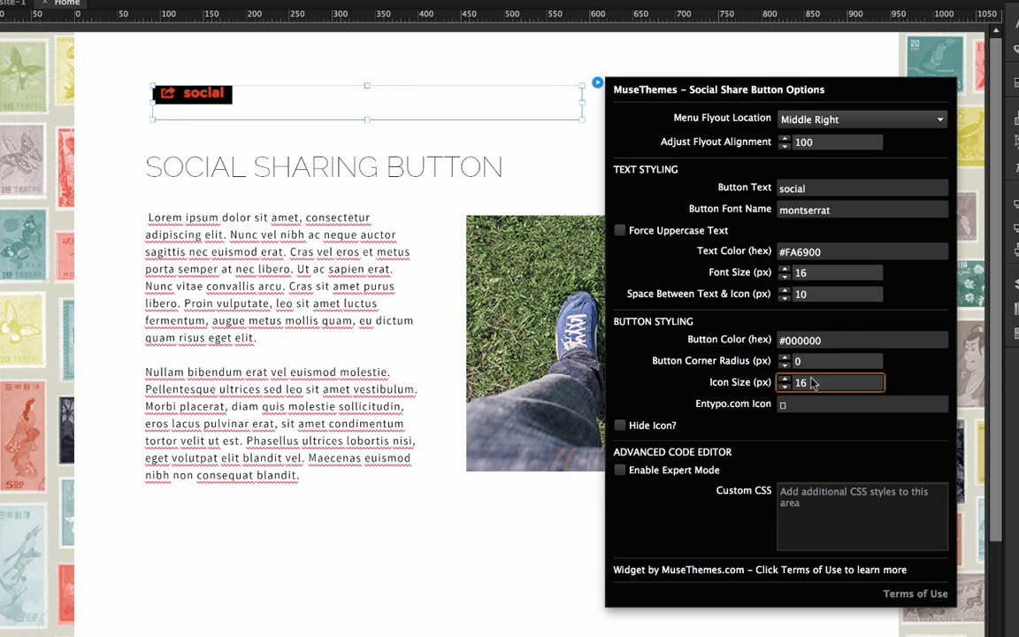
key("BackSpace")
key("BackSpace")
type("40")
key("Return")
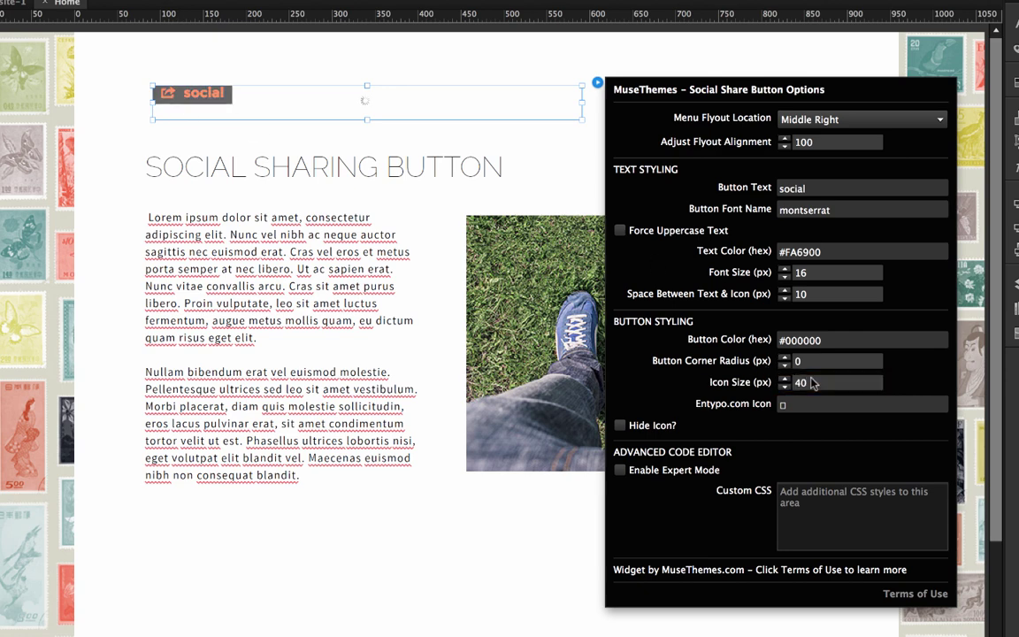
Close the options, try the browser preview, then reopen and close the widget settings
left_click(142, 51)
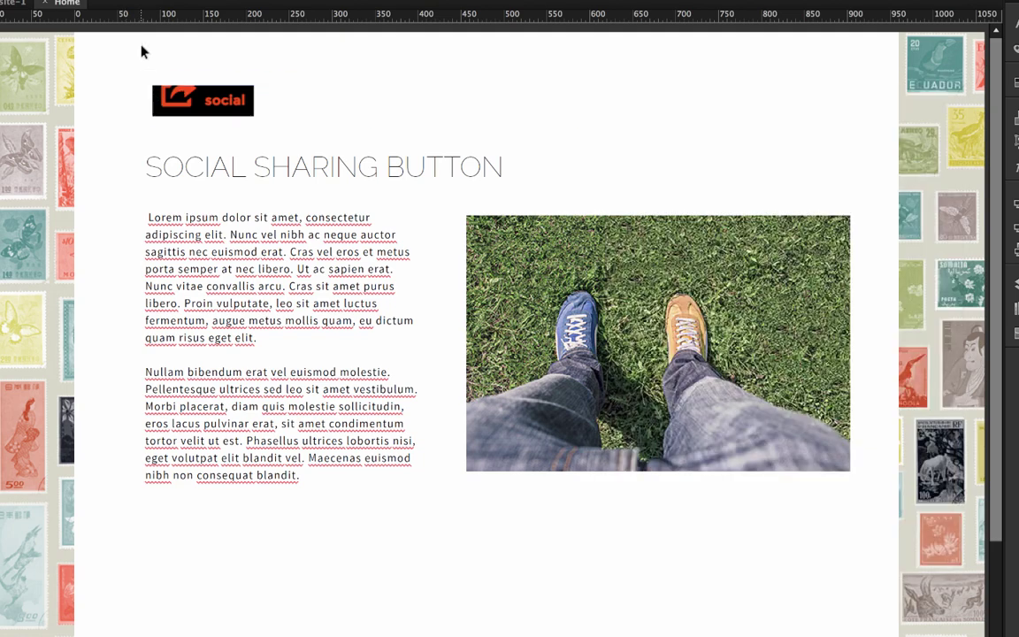
left_click(190, 236)
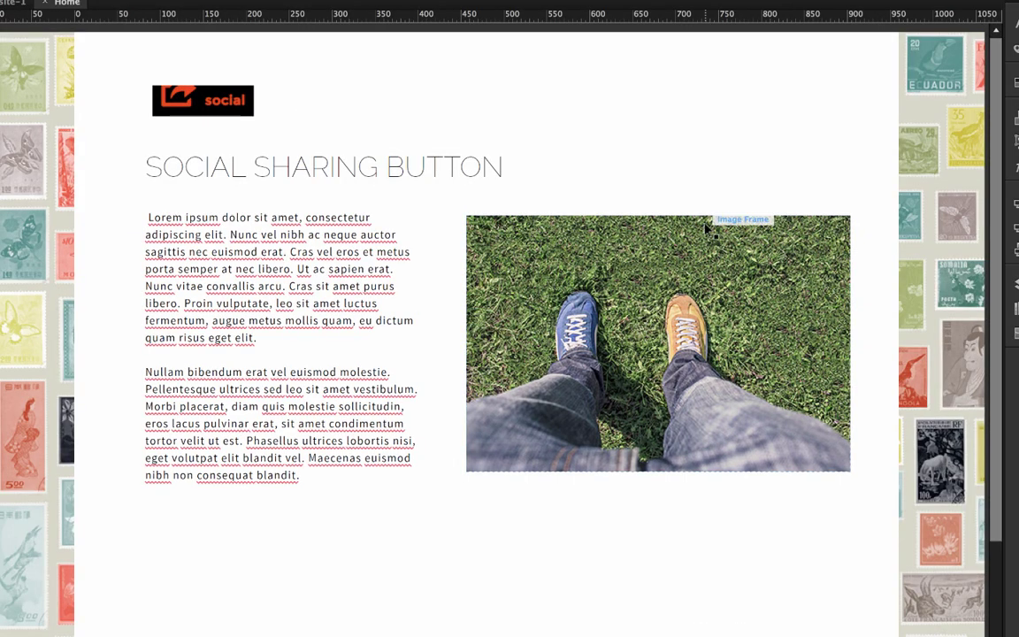
left_click(263, 115)
left_click(598, 82)
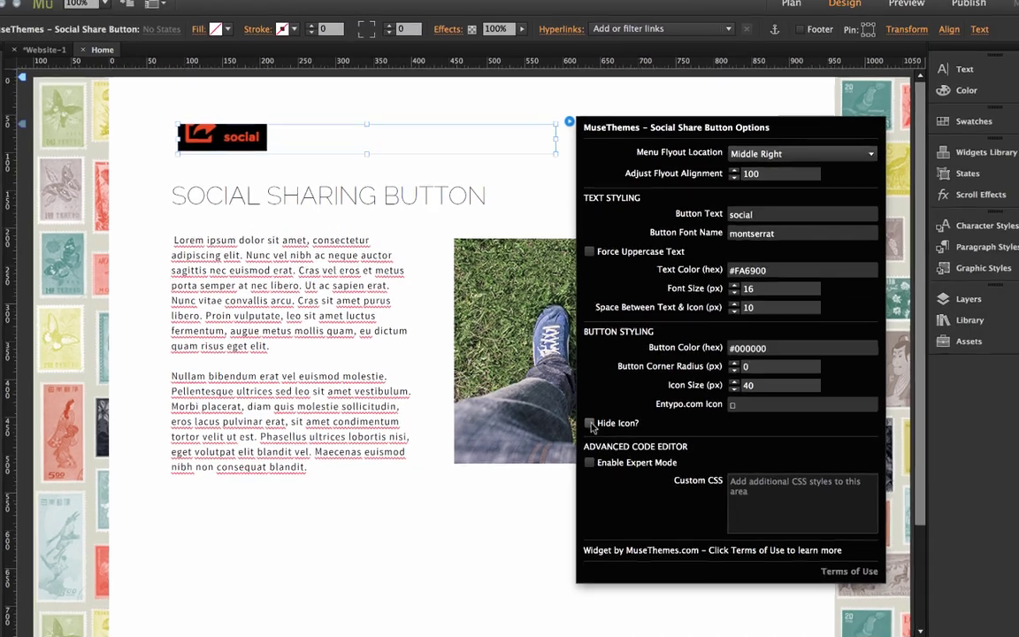
left_click(519, 230)
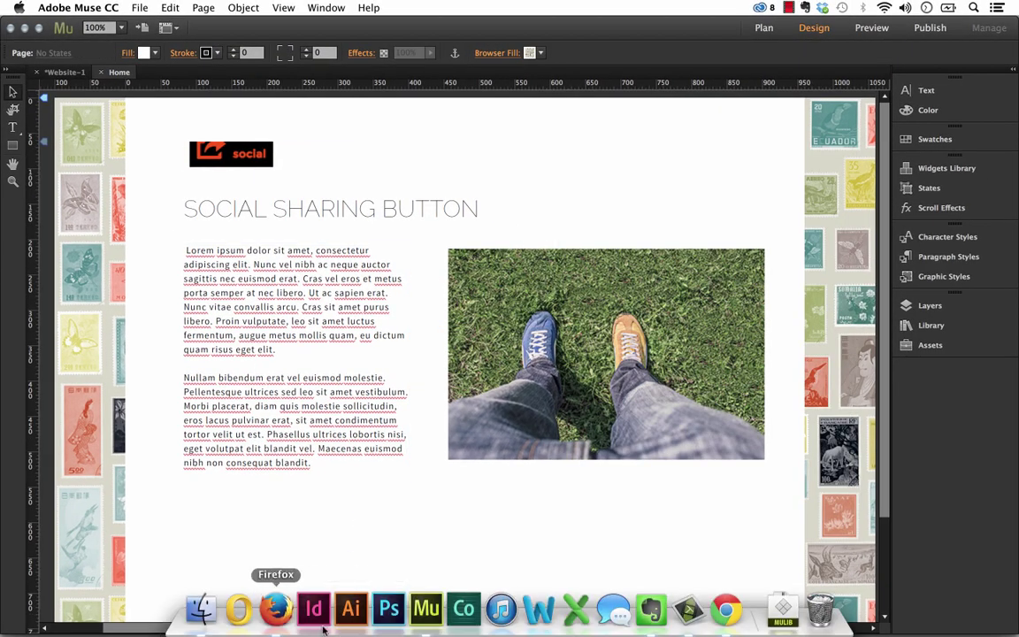
Browse the Entypo pictogram grid in Firefox and select the star glyph to copy
left_click(266, 612)
scroll(881, 373, "up", 5)
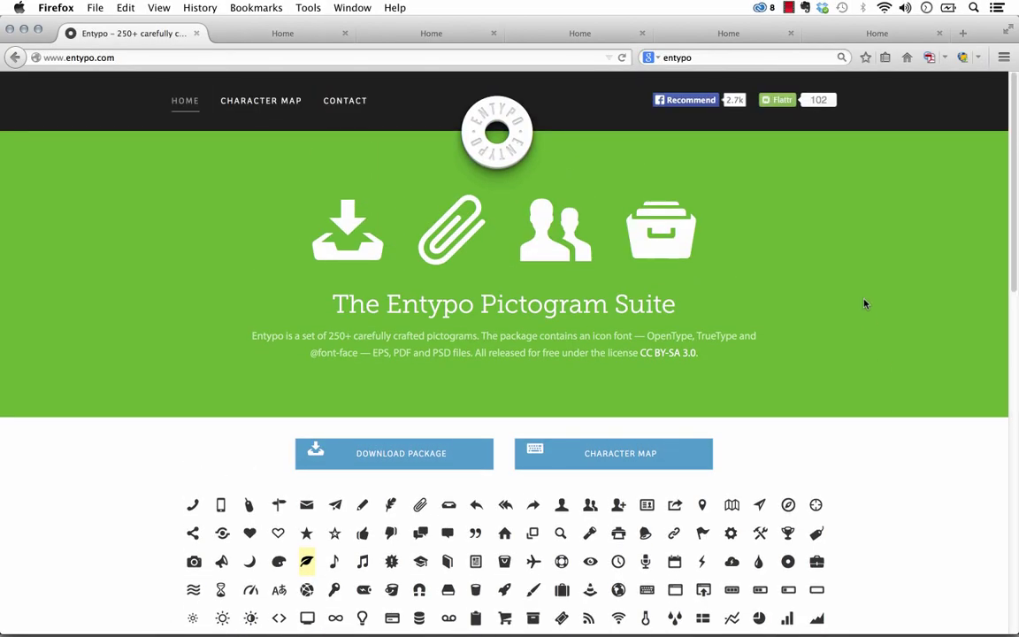
scroll(865, 304, "down", 4)
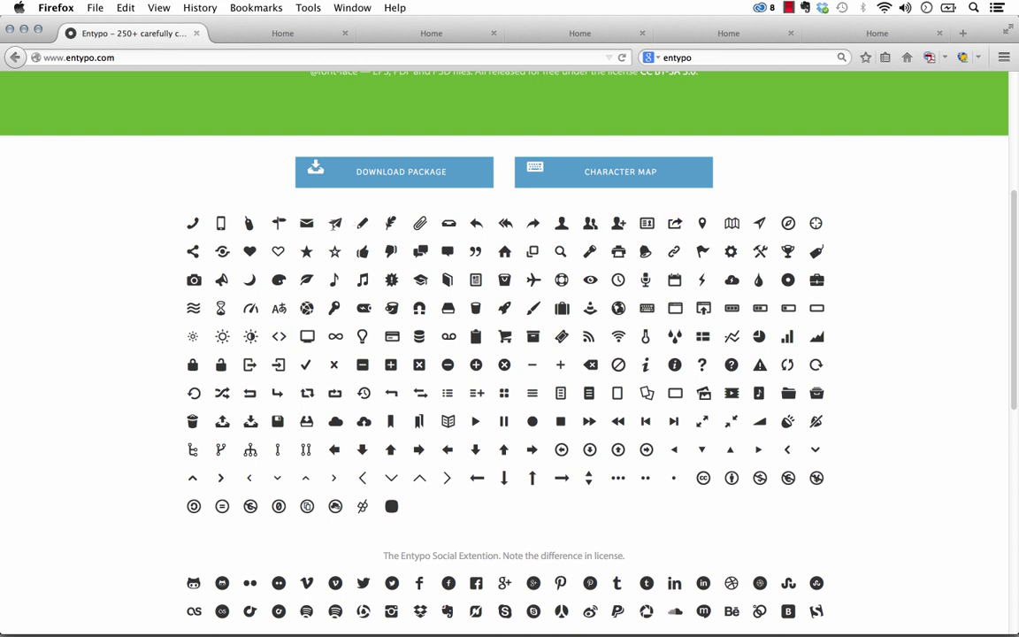
left_click_drag(285, 226, 306, 252)
left_click(306, 252)
left_click(383, 556)
Replace the share arrow with the copied star in the widget's Entypo.com Icon field
left_click(255, 154)
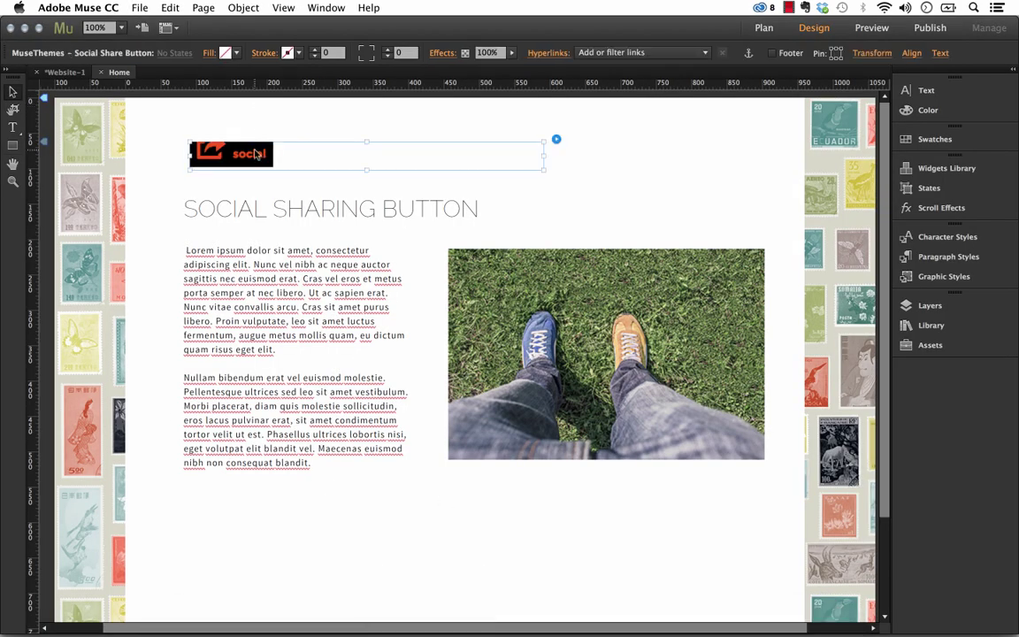
left_click(555, 139)
left_click(718, 403)
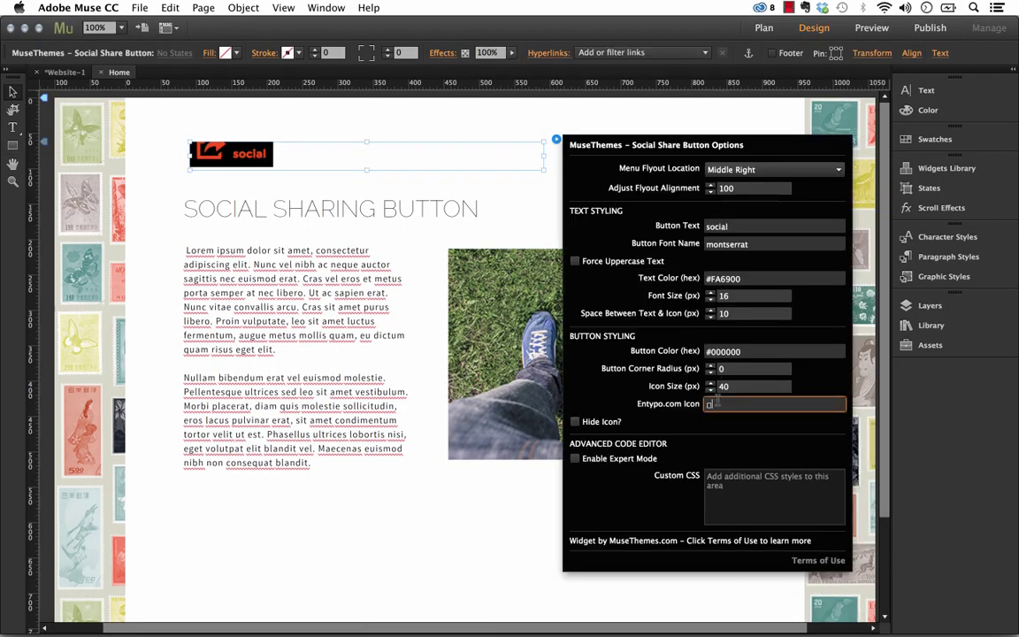
key("Return")
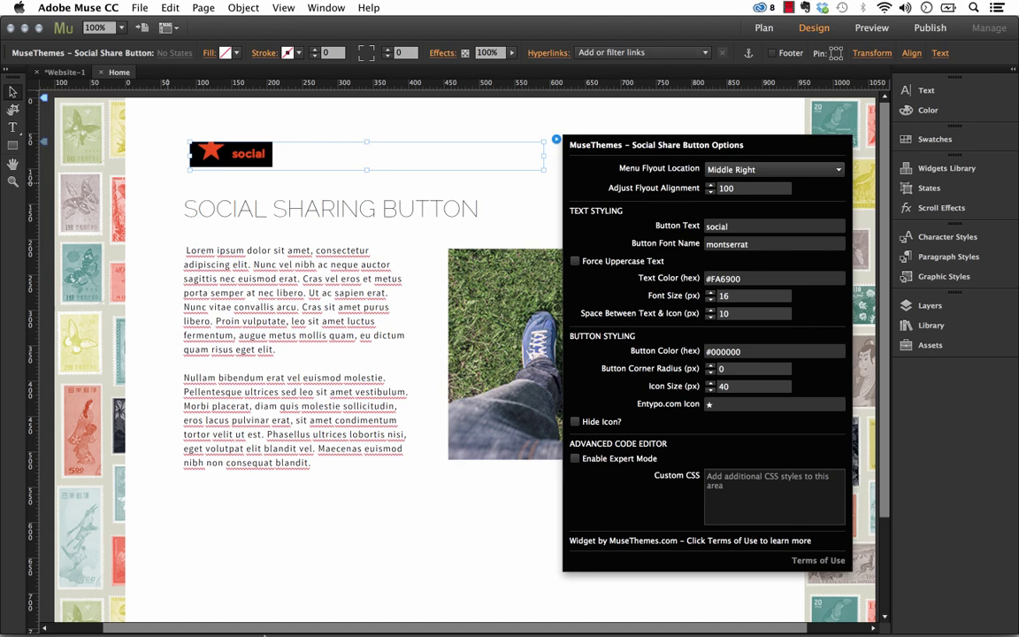
mouse_move(264, 634)
left_click(272, 611)
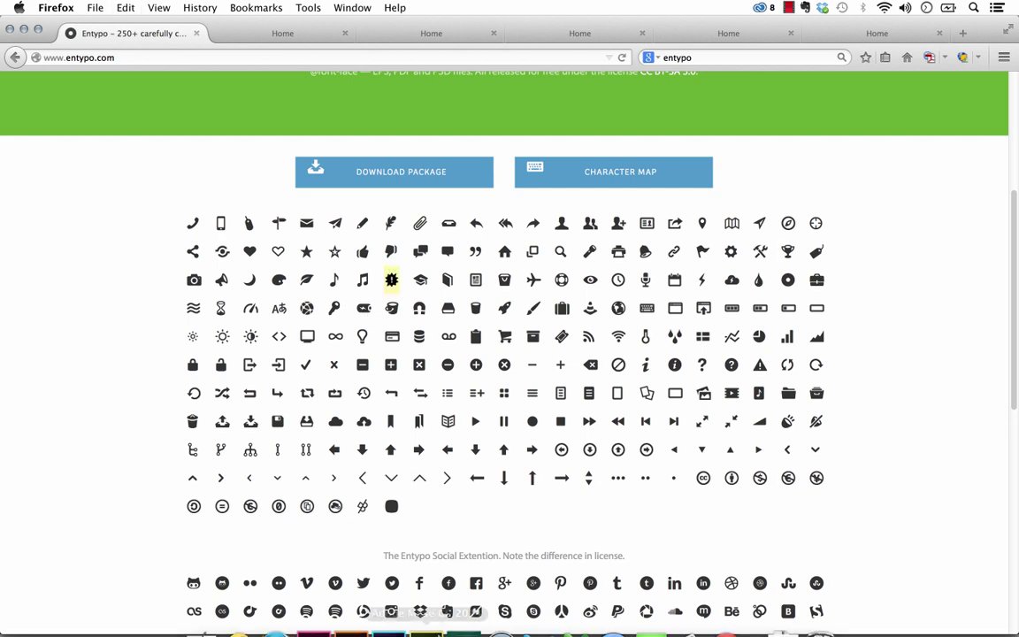
Paste the starburst glyph into the widget's Entypo.com Icon field
left_click(419, 605)
left_click(228, 157)
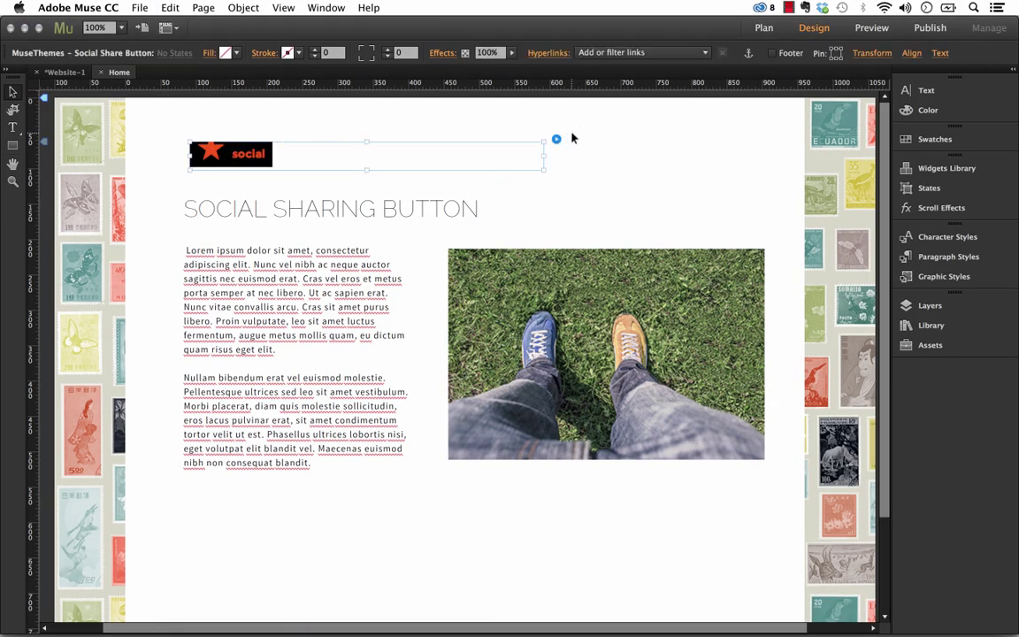
left_click(556, 139)
left_click(740, 404)
key("ctrl+v")
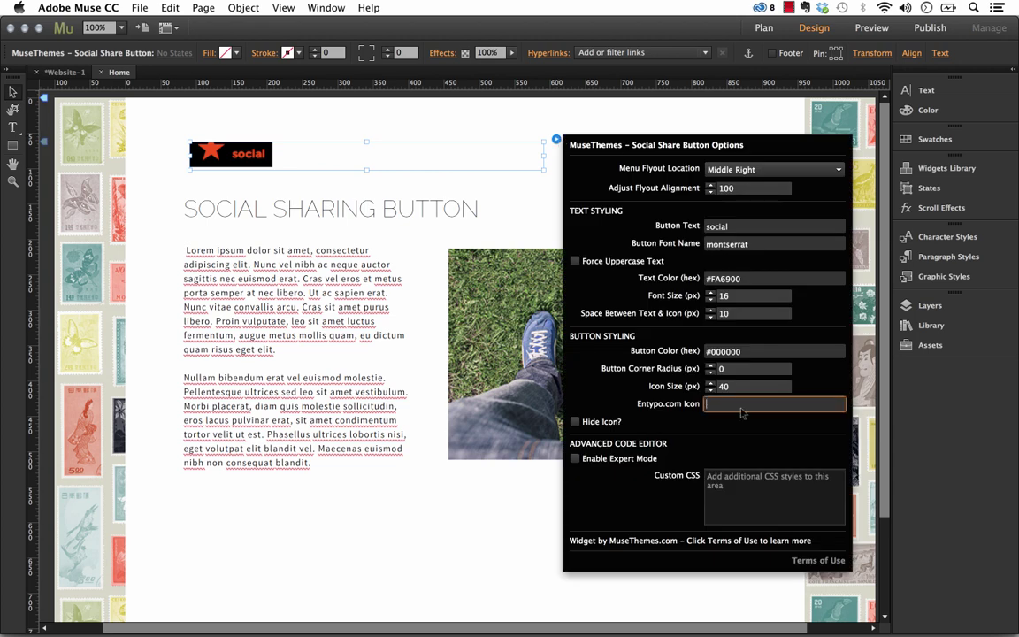
key("Return")
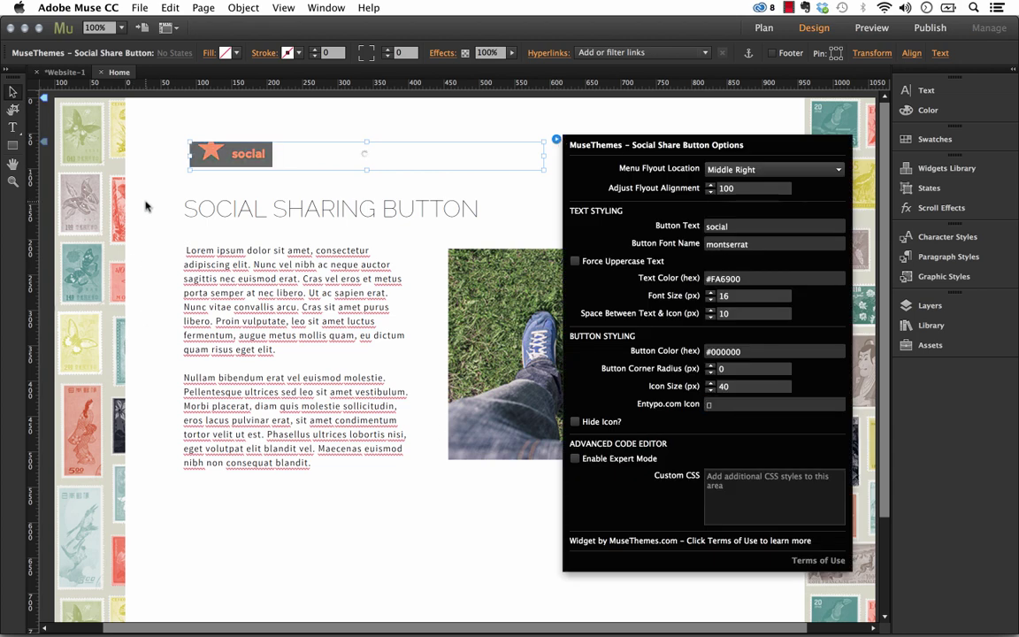
left_click(150, 204)
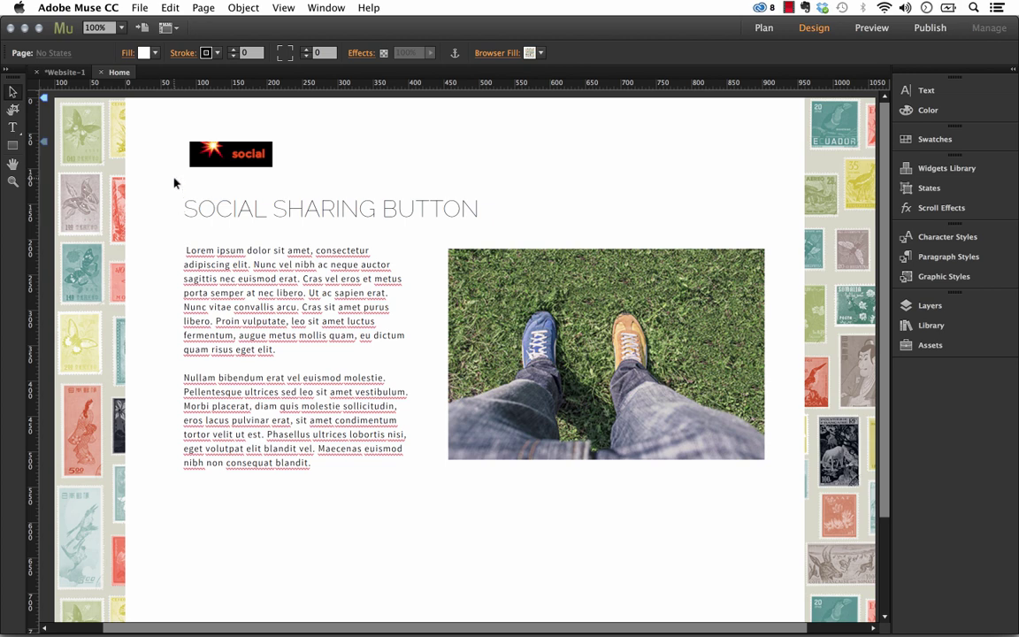
Turn on expert mode in the widget settings and preview the page in the browser
left_click(208, 146)
left_click(556, 140)
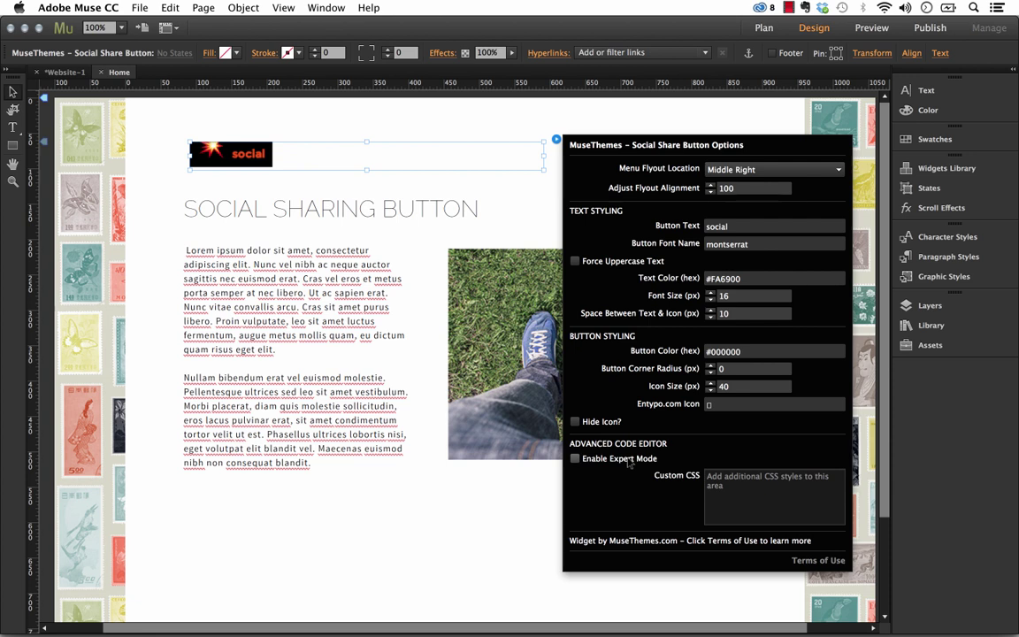
left_click(575, 459)
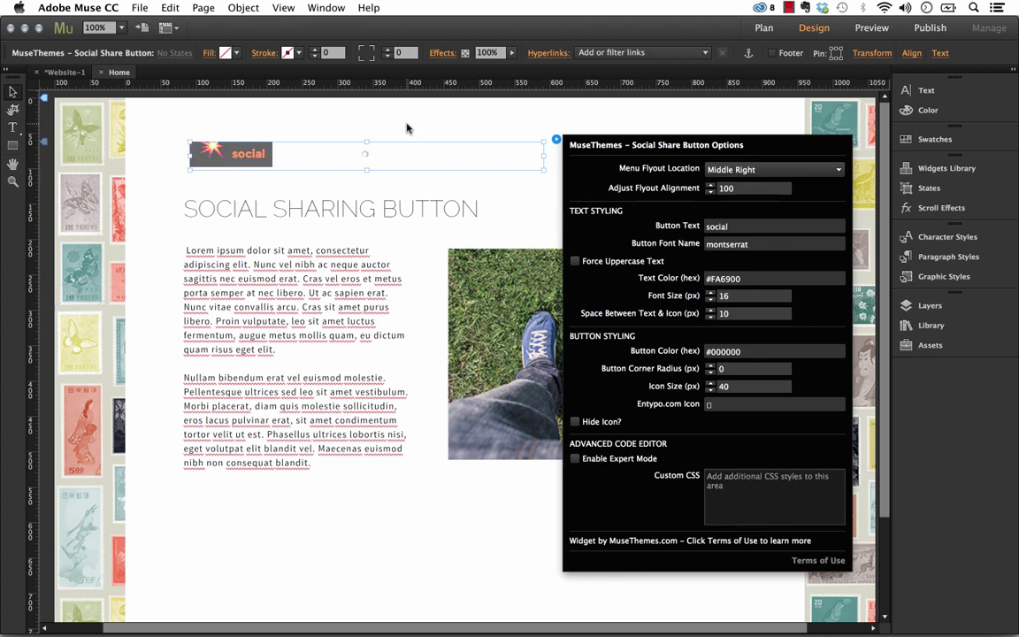
left_click(175, 112)
left_click(77, 7)
mouse_move(140, 8)
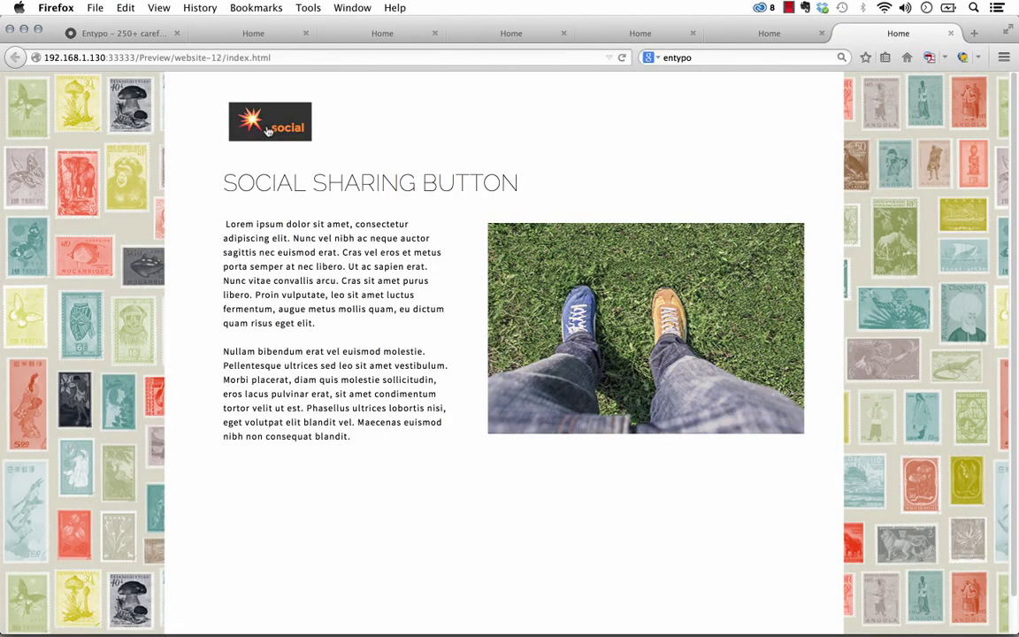
left_click(268, 131)
left_click(275, 129)
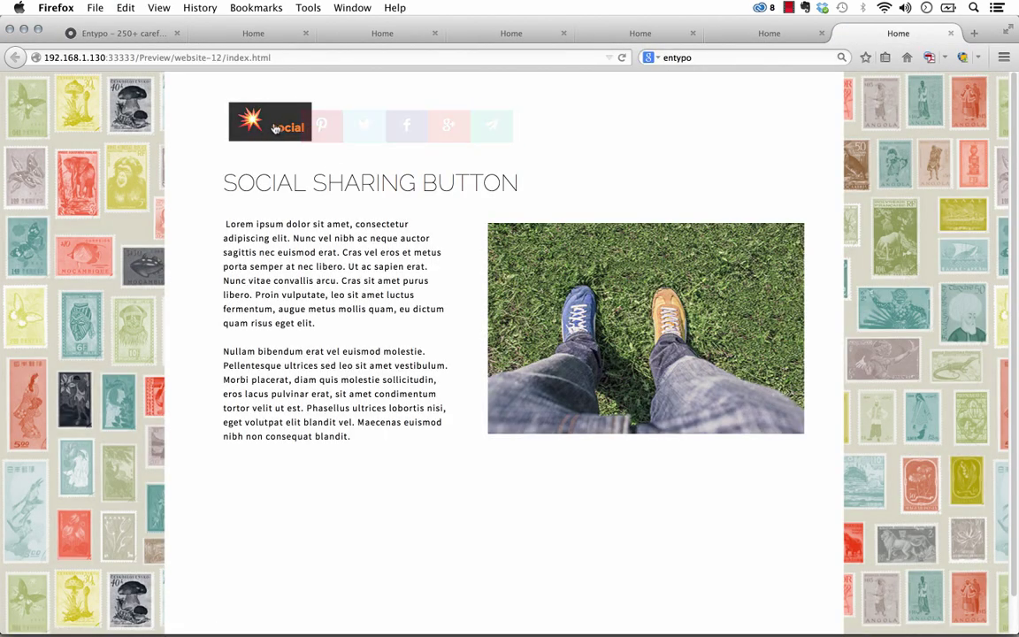
left_click(276, 130)
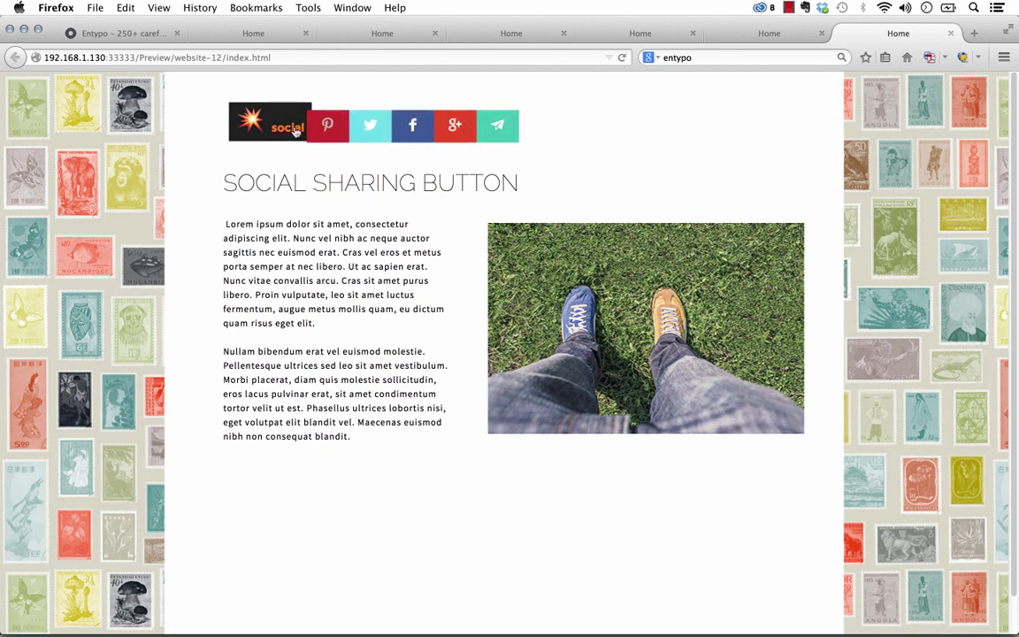